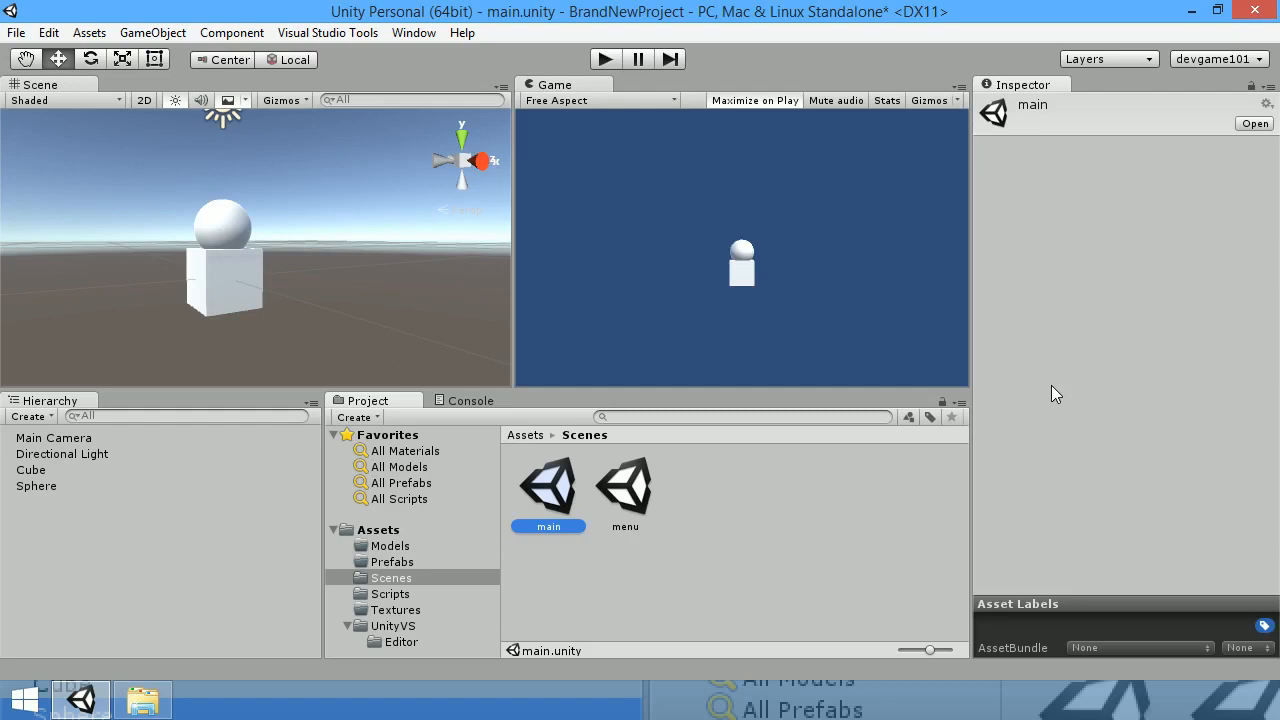
# Step: Compare the Sphere's component settings with those of the Main Camera, ending with the Sphere selected
pyautogui.click(388, 580)
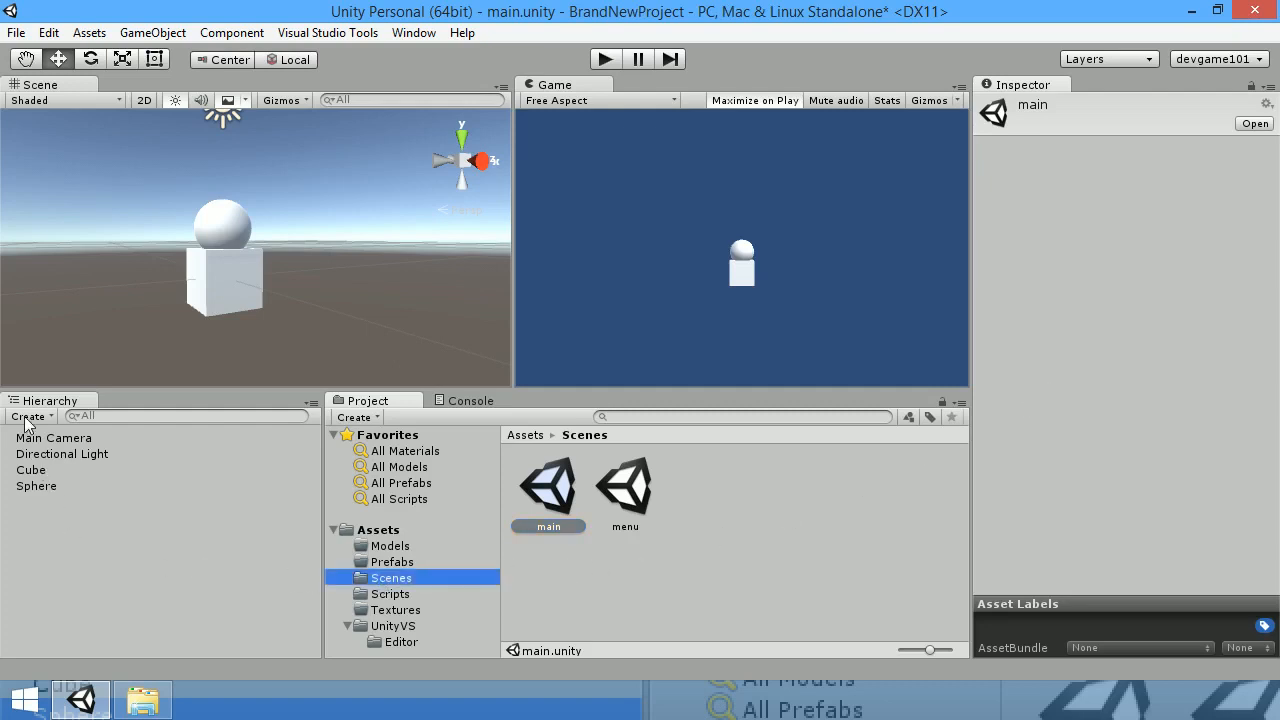
pyautogui.click(36, 487)
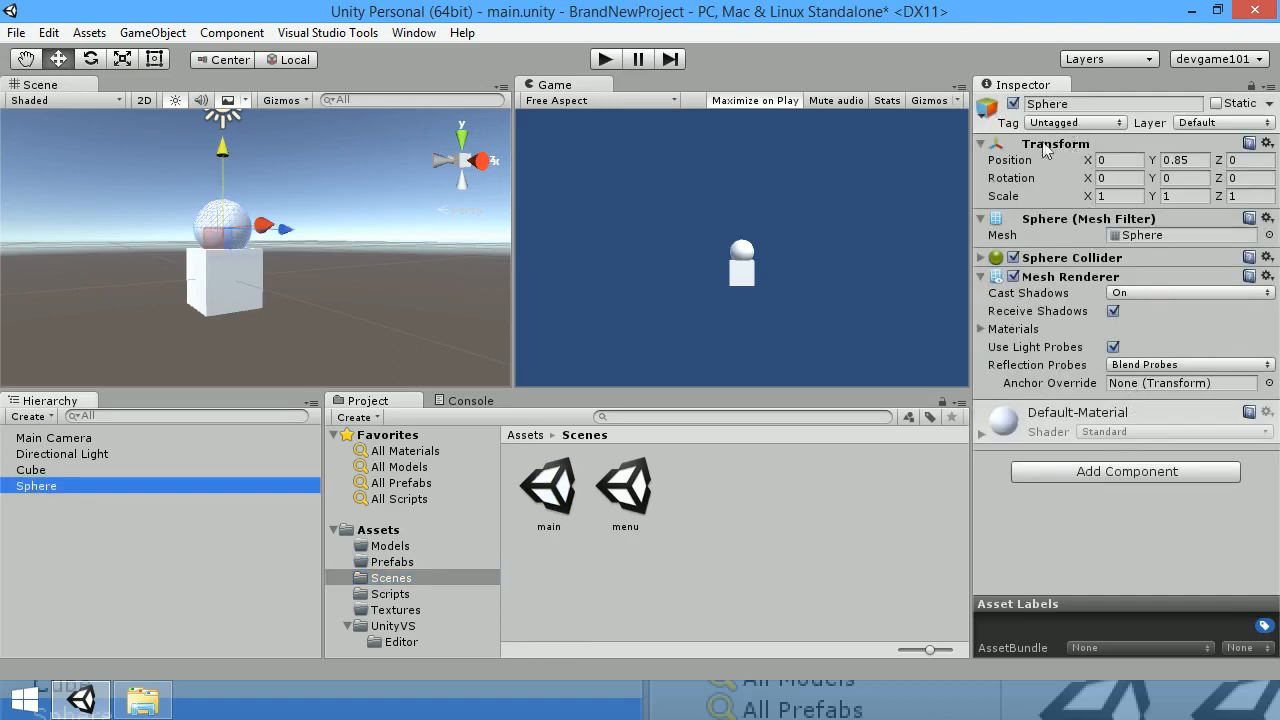
pyautogui.click(42, 440)
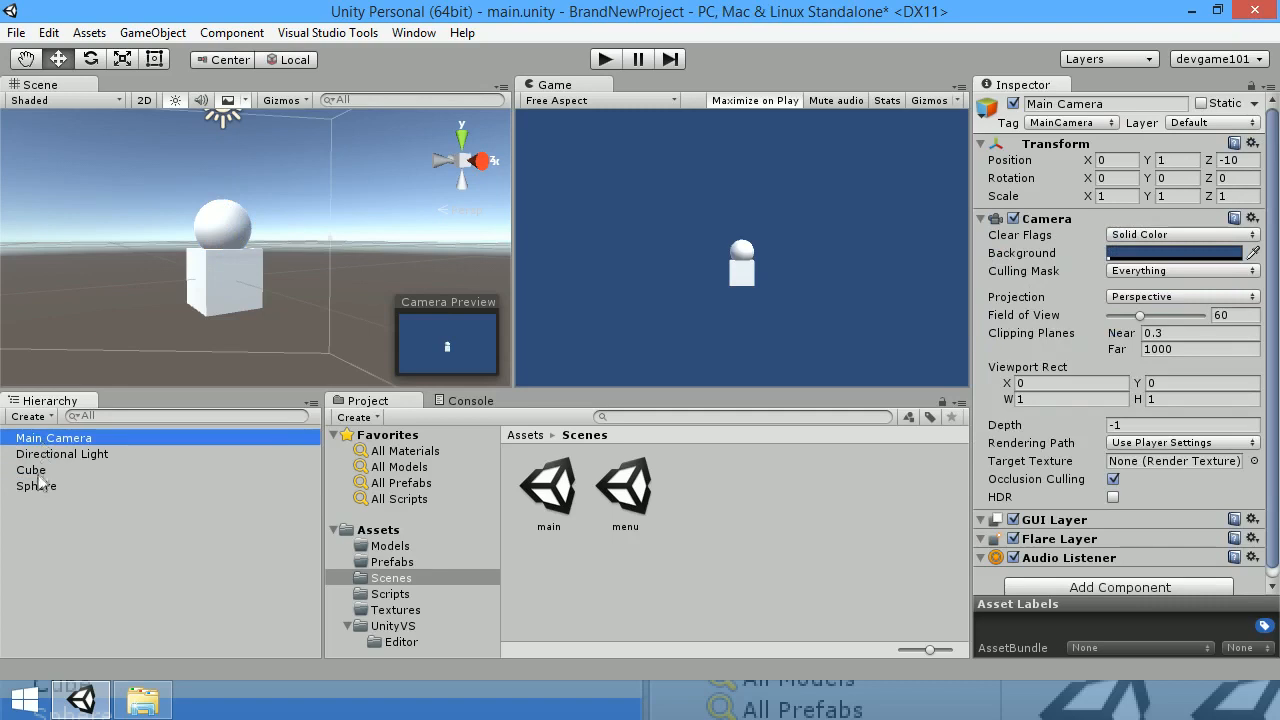
pyautogui.click(38, 488)
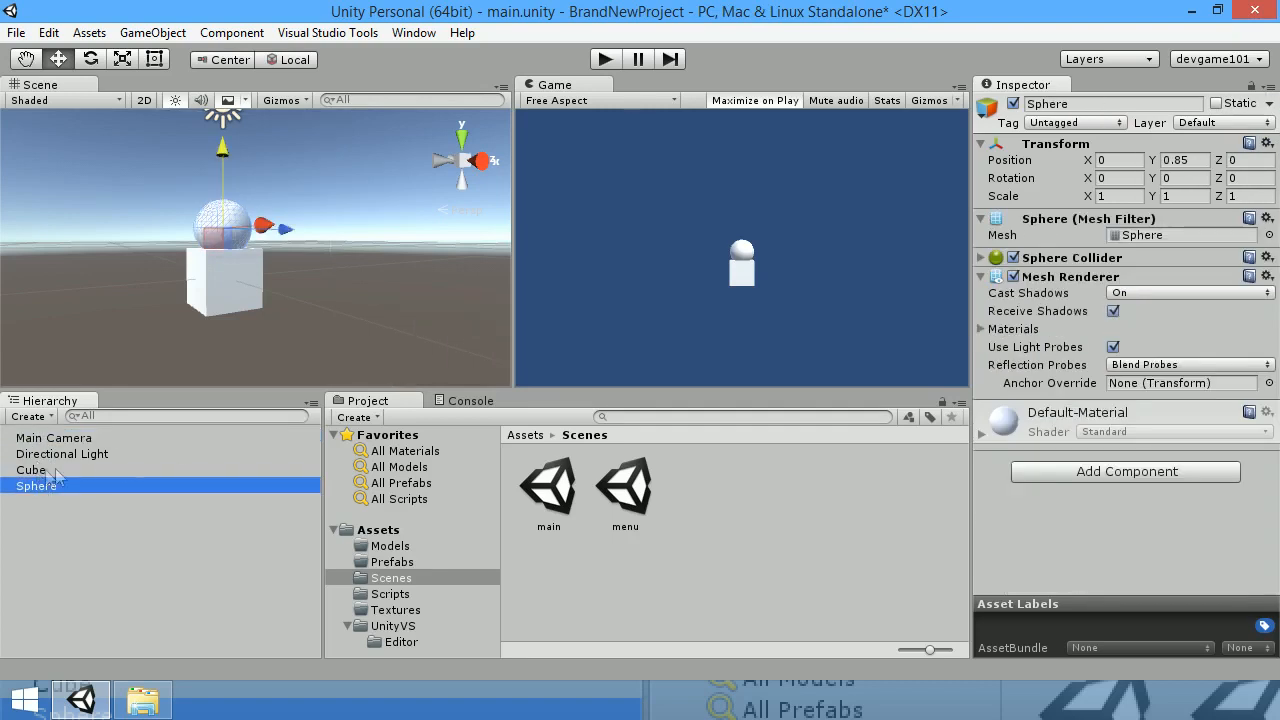
# Step: Fold and unfold the Sphere's Transform, Mesh Filter and Mesh Renderer components, and expand its Sphere Collider to view the settings
pyautogui.click(1045, 150)
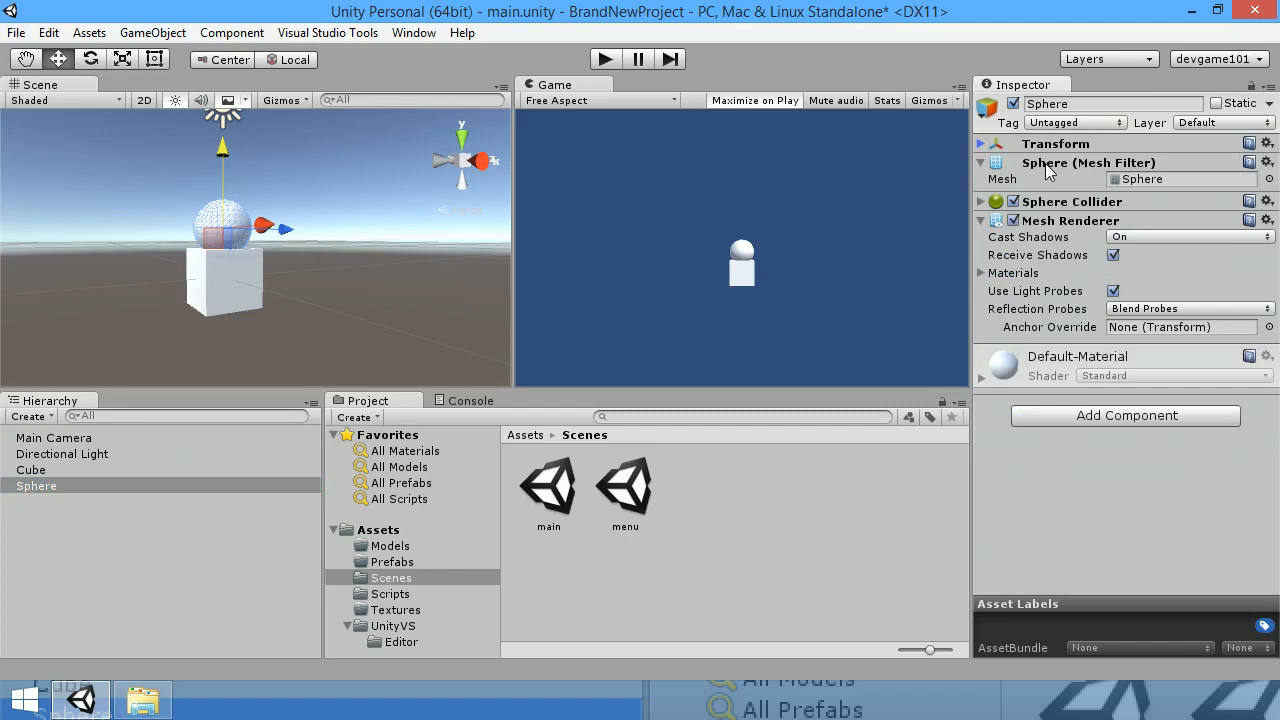
pyautogui.click(1046, 166)
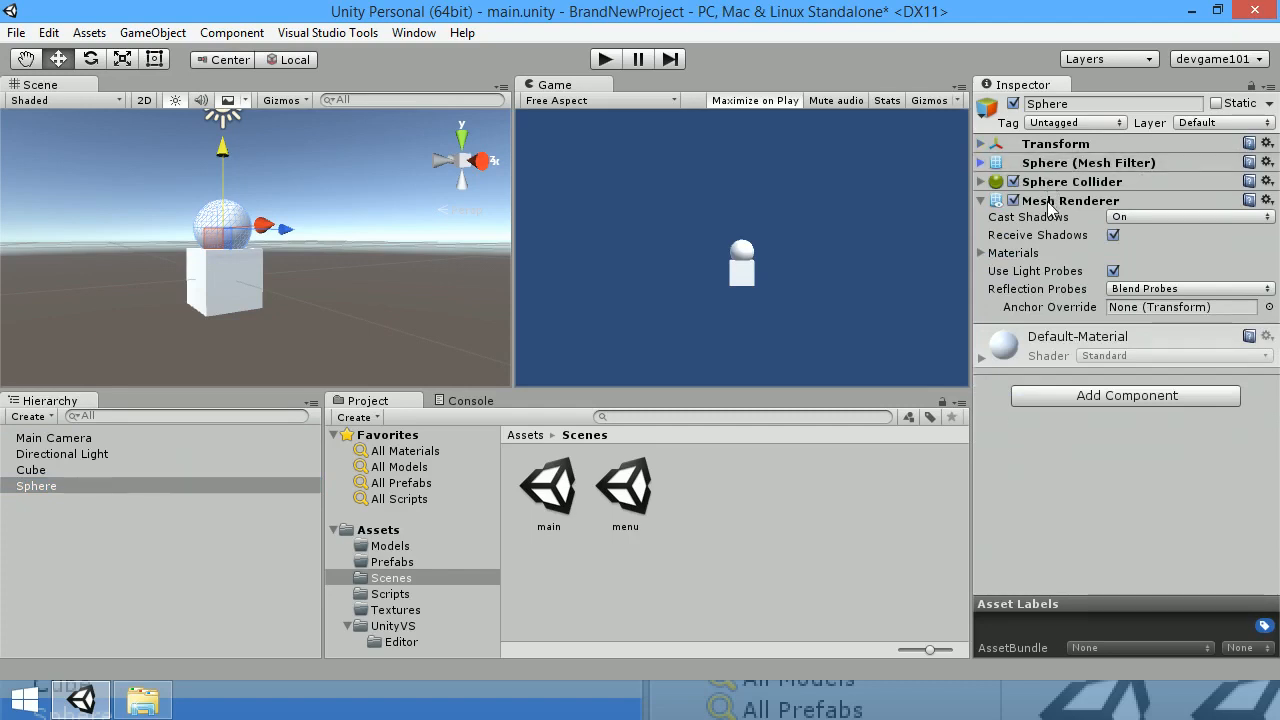
pyautogui.click(1047, 201)
pyautogui.click(1047, 201)
pyautogui.click(1050, 181)
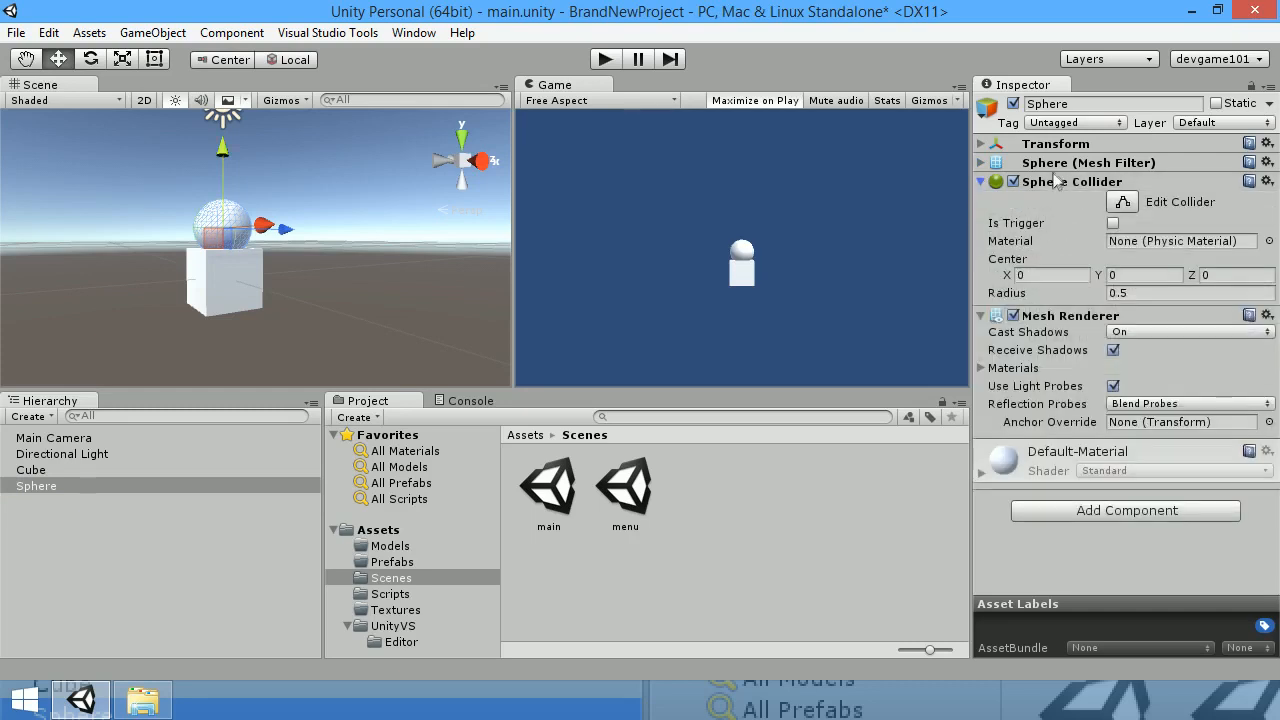
pyautogui.click(1055, 162)
pyautogui.click(1053, 147)
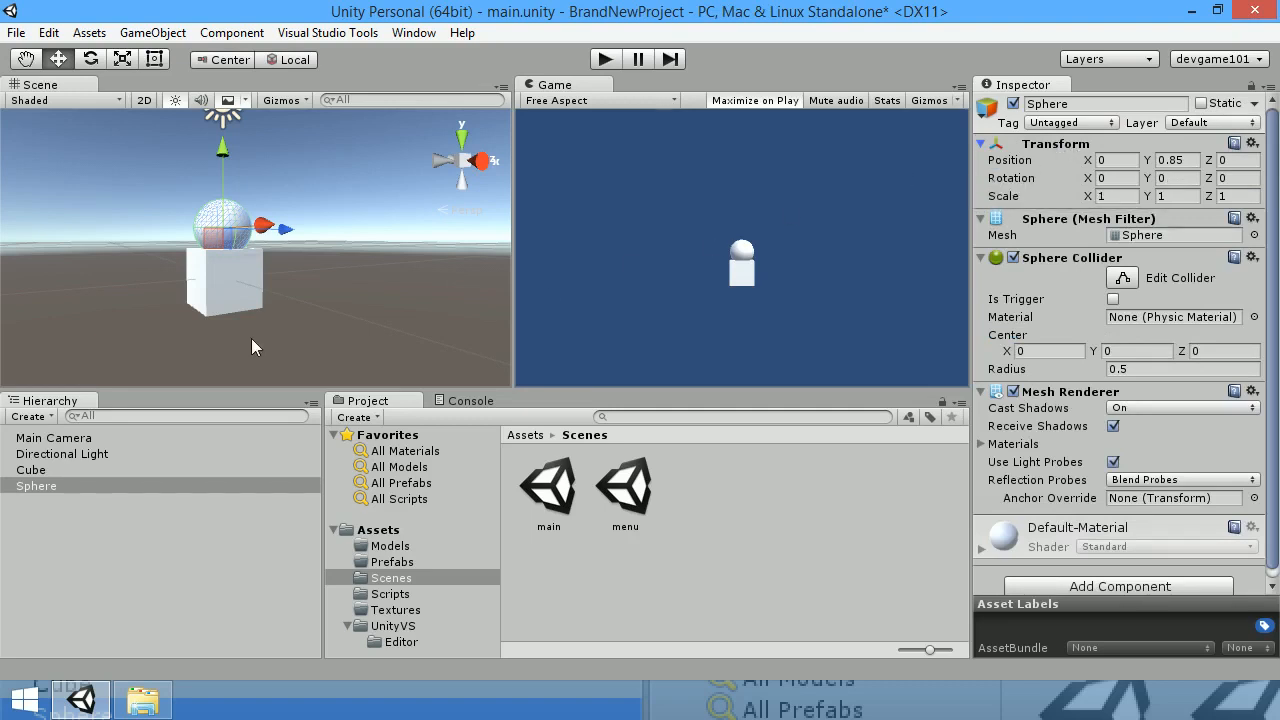
# Step: View the component settings of the Main Camera, Directional Light, Cube and Sphere one after another
pyautogui.click(50, 438)
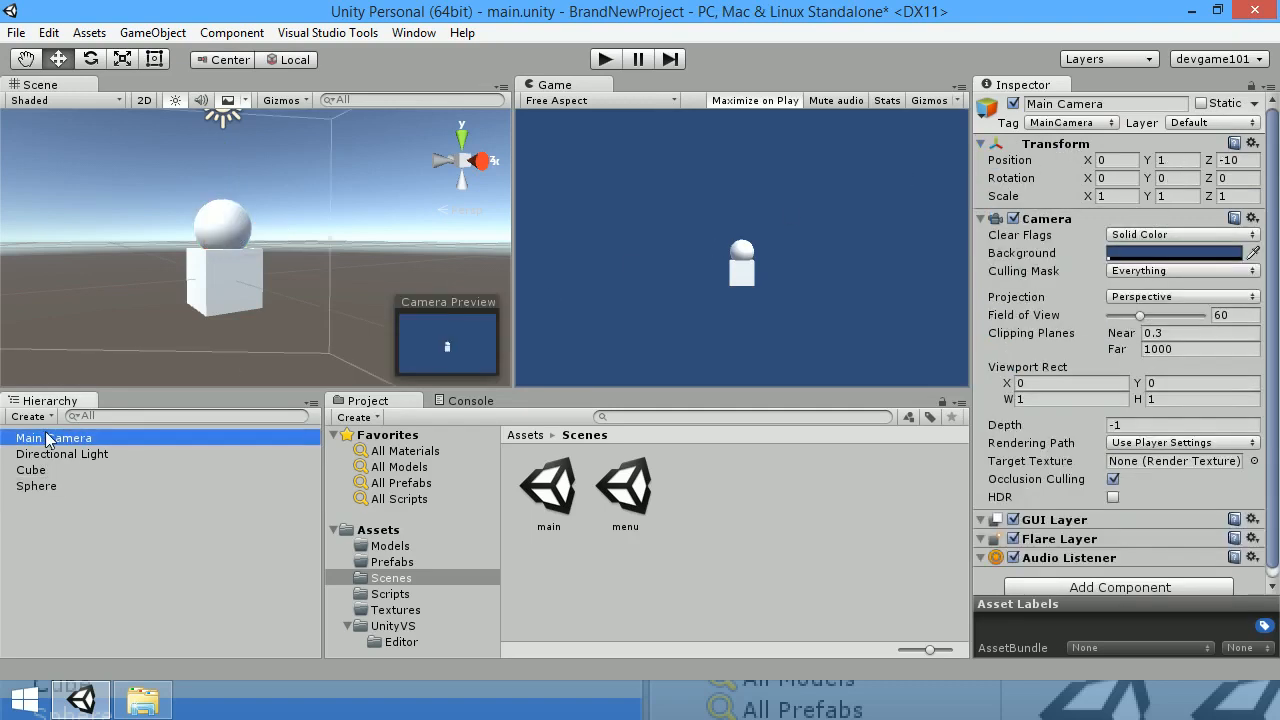
pyautogui.click(70, 454)
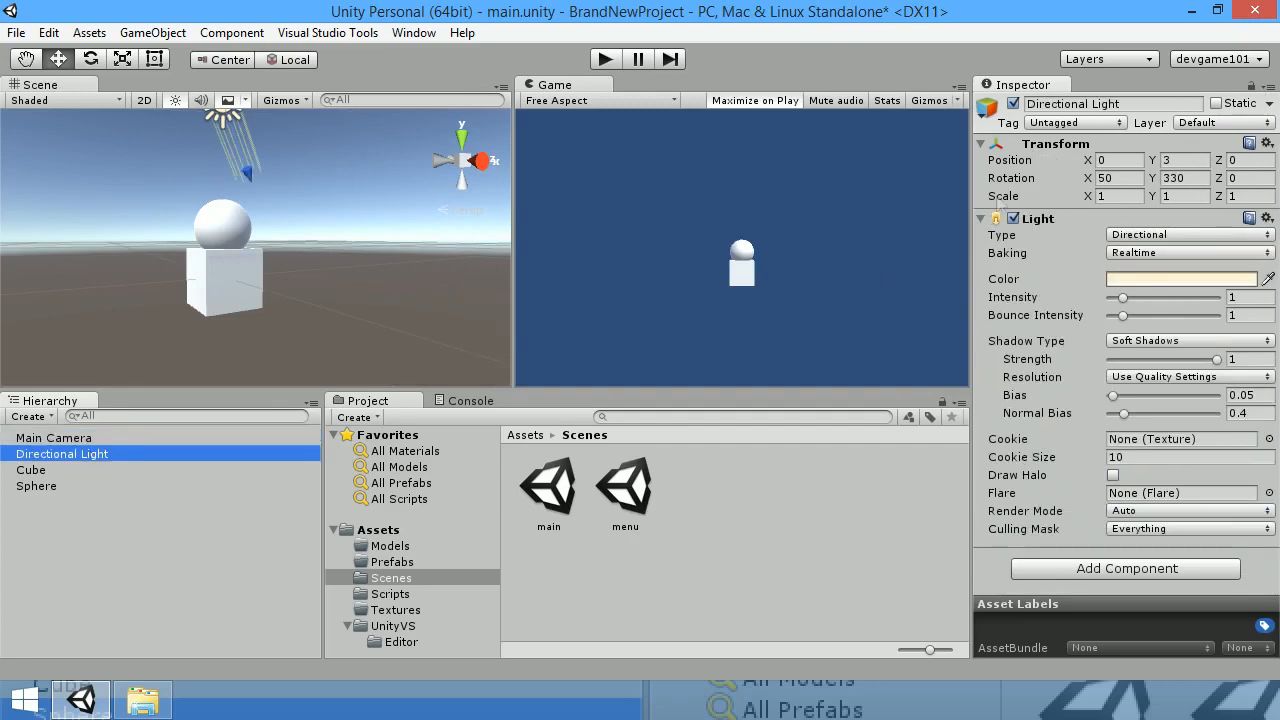
pyautogui.click(40, 470)
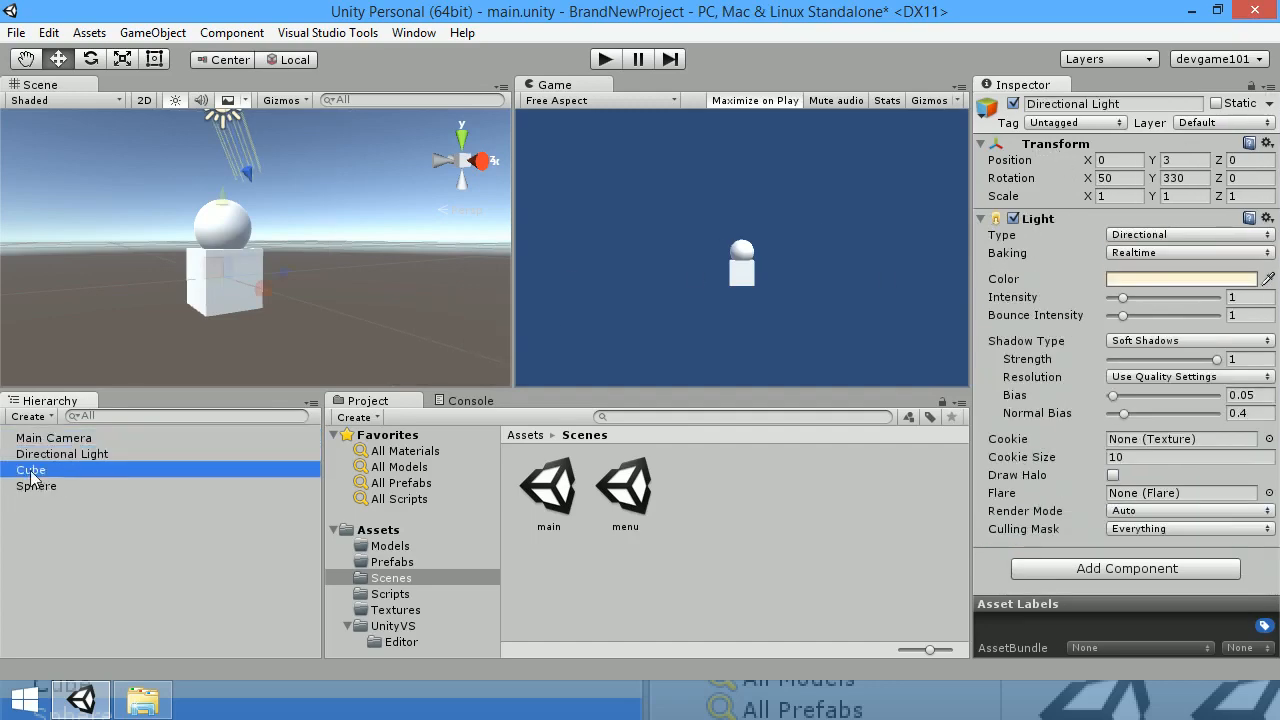
pyautogui.click(42, 486)
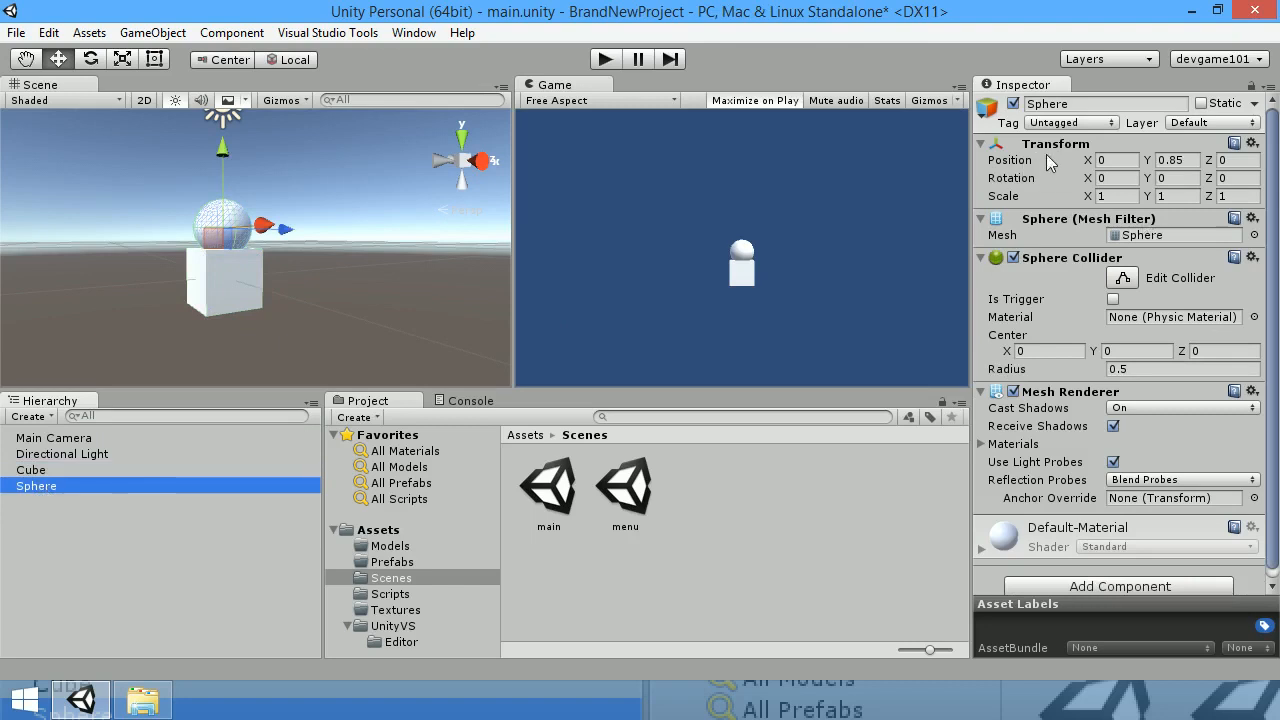
# Step: Set the Cube's scale to 2 on the X, Y and Z axes
pyautogui.click(45, 470)
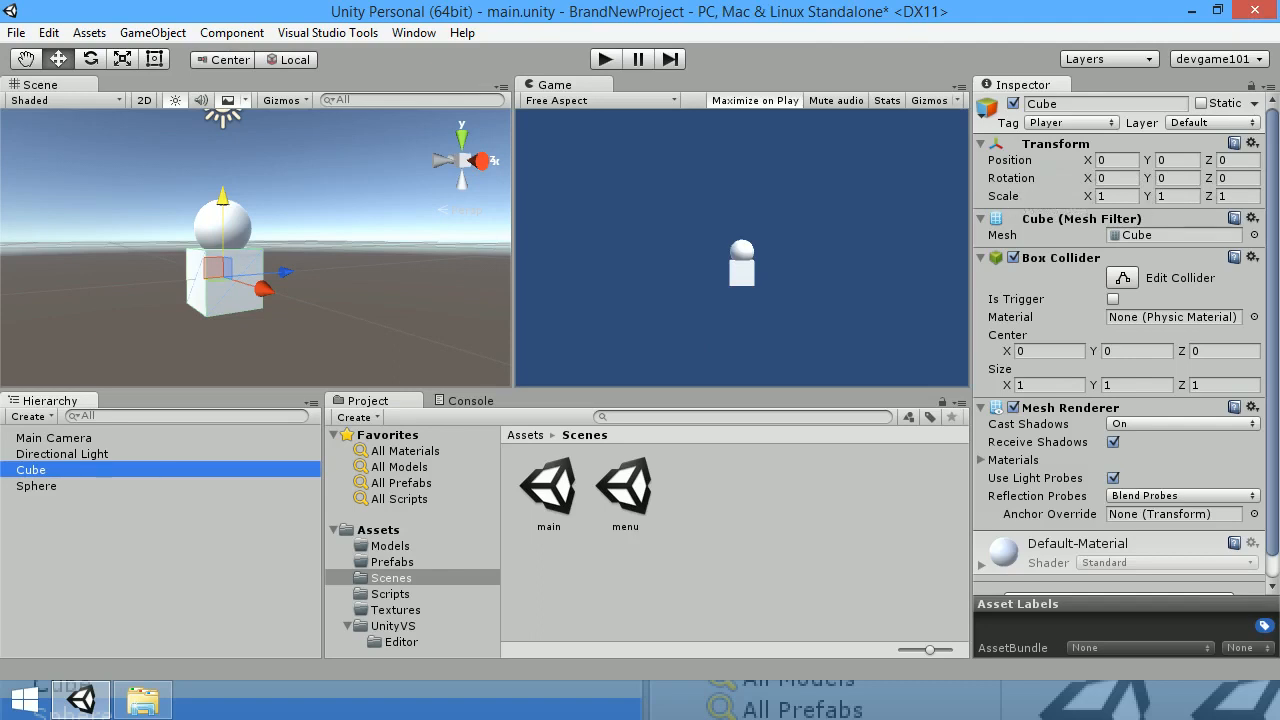
pyautogui.click(1117, 196)
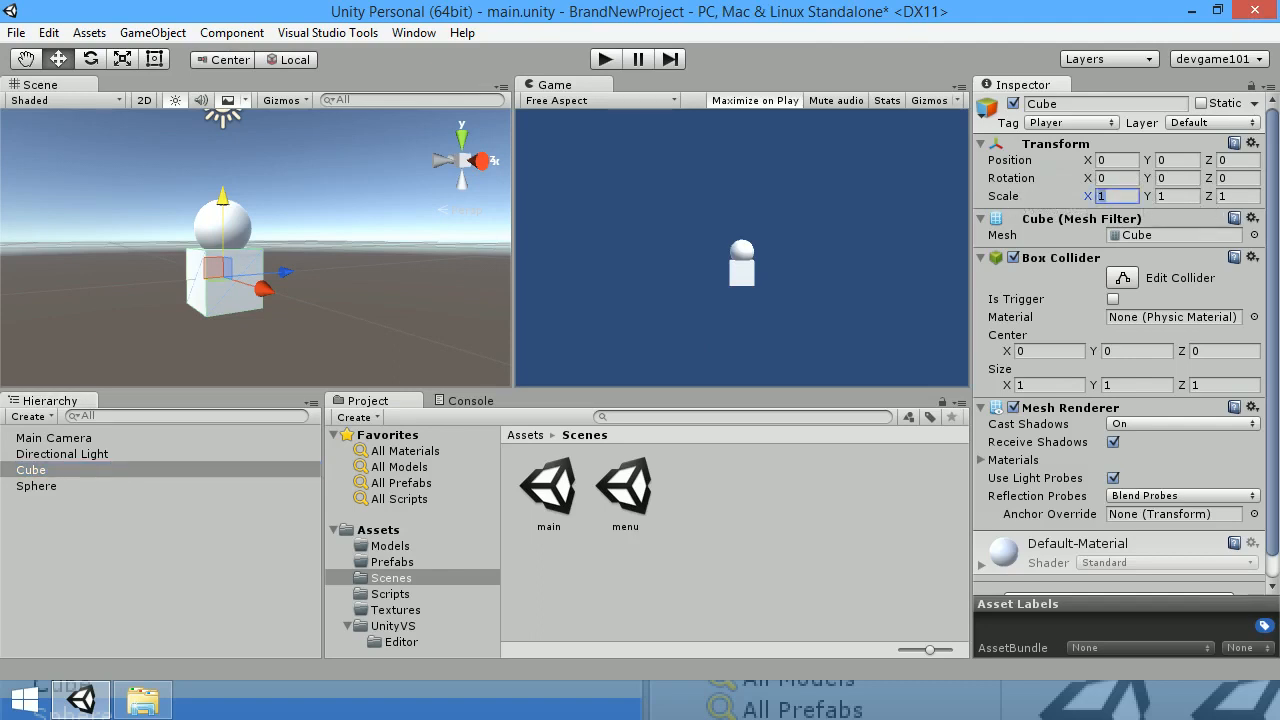
pyautogui.write('2')
pyautogui.press('Tab')
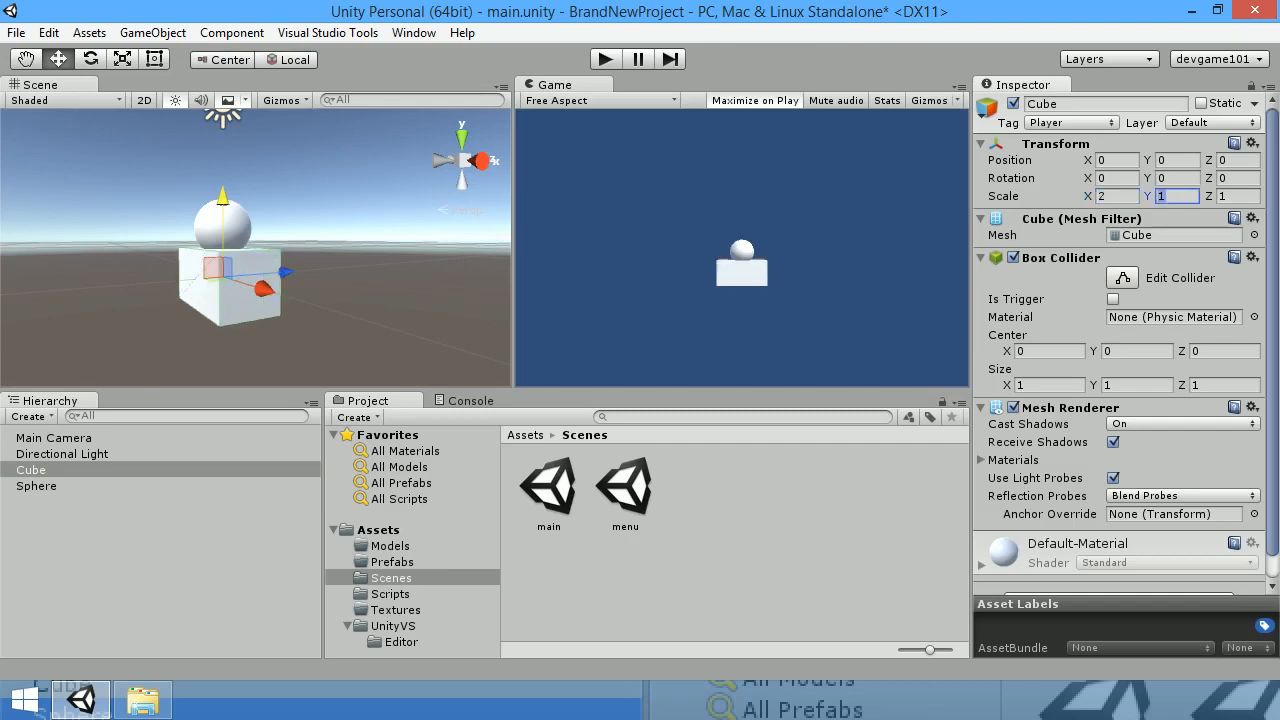
pyautogui.write('2')
pyautogui.press('Tab')
pyautogui.write('2')
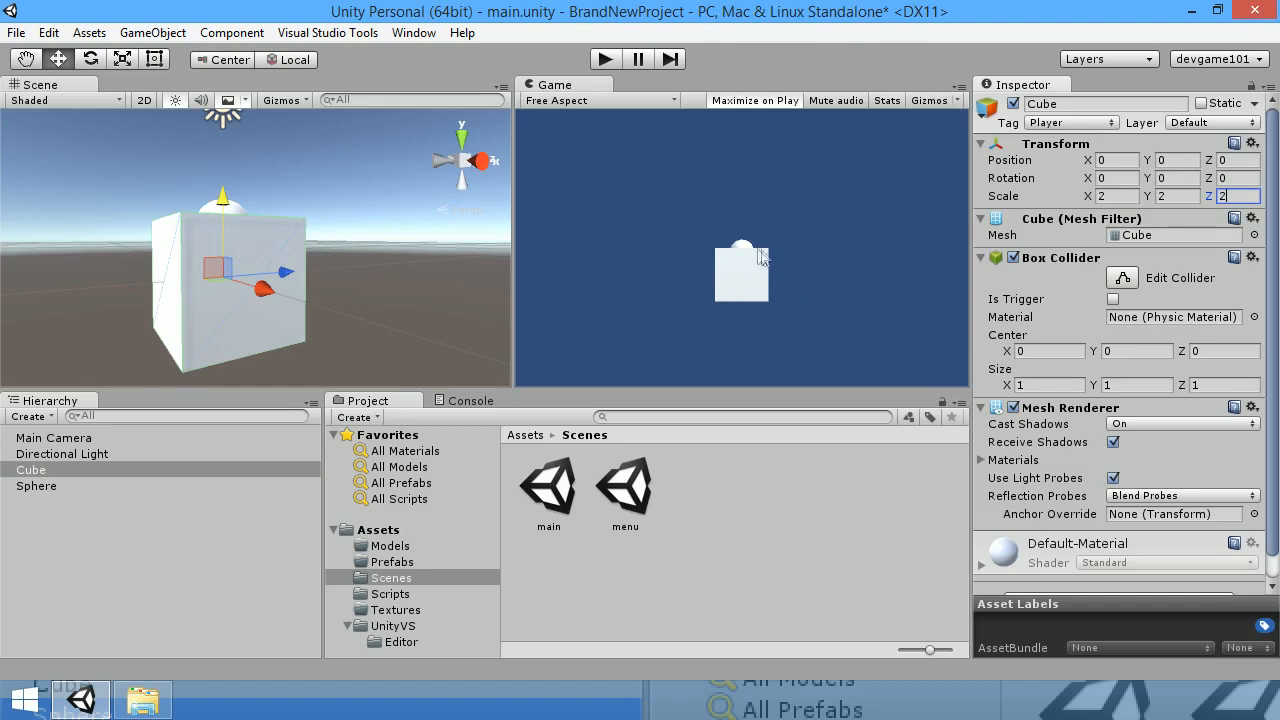
# Step: Set the Cube's scale to 0.5 on the X, Y and Z axes
pyautogui.click(1116, 196)
pyautogui.write('.5')
pyautogui.press('Tab')
pyautogui.write('.5')
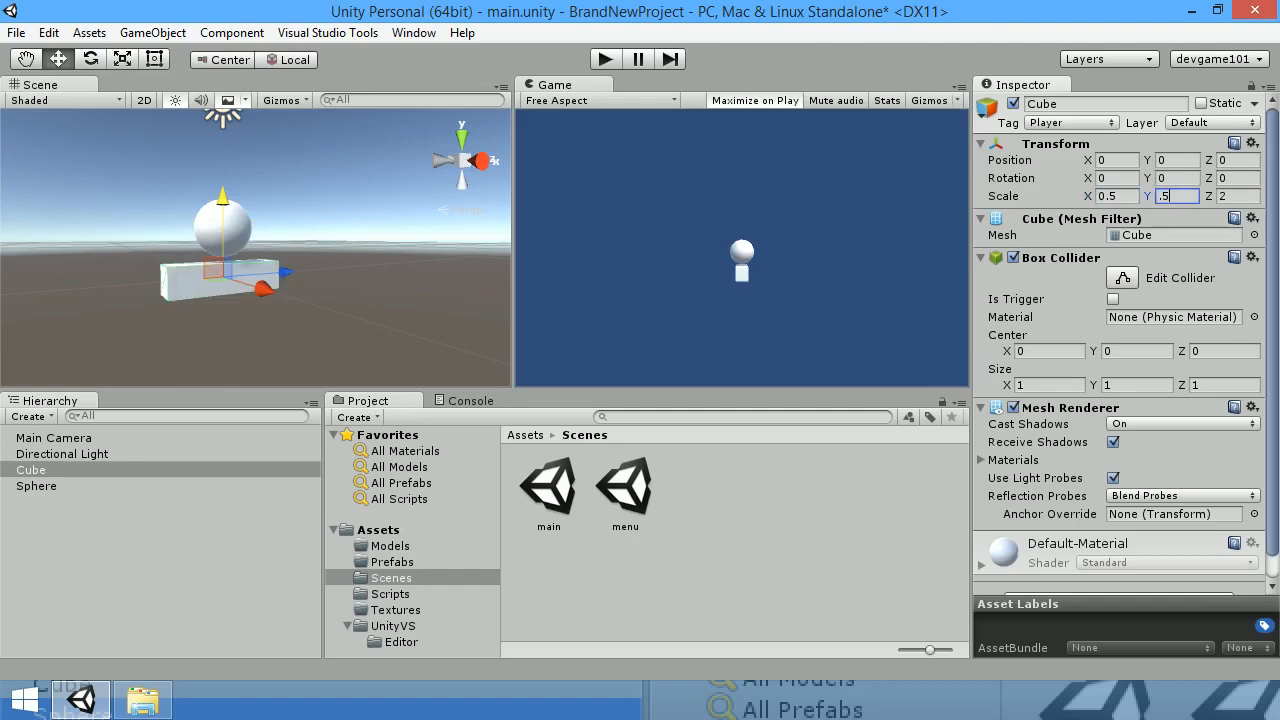
pyautogui.press('Tab')
pyautogui.write('.5')
pyautogui.press('Return')
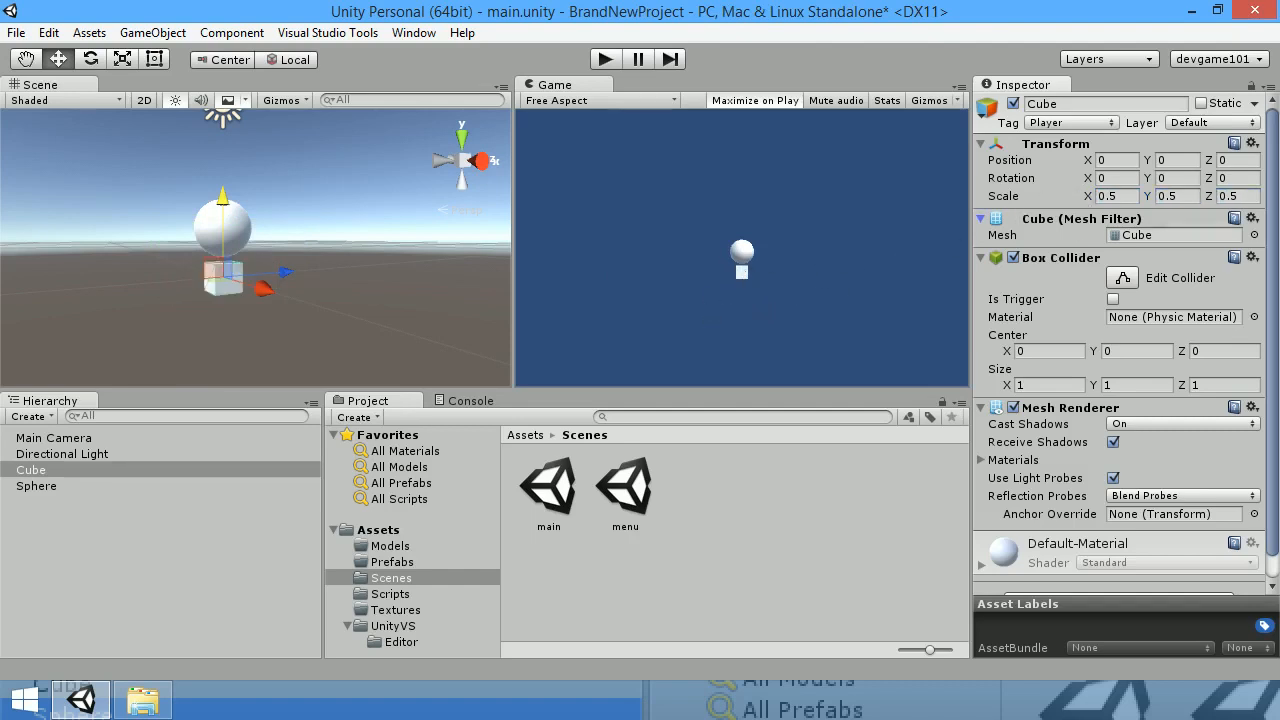
# Step: Set the Cube's scale to 1 on the X, Y and Z axes
pyautogui.moveTo(1127, 196); pyautogui.dragTo(1062, 200)
pyautogui.write('1')
pyautogui.moveTo(1180, 196); pyautogui.dragTo(1151, 195)
pyautogui.write('1')
pyautogui.press('Tab')
pyautogui.write('1')
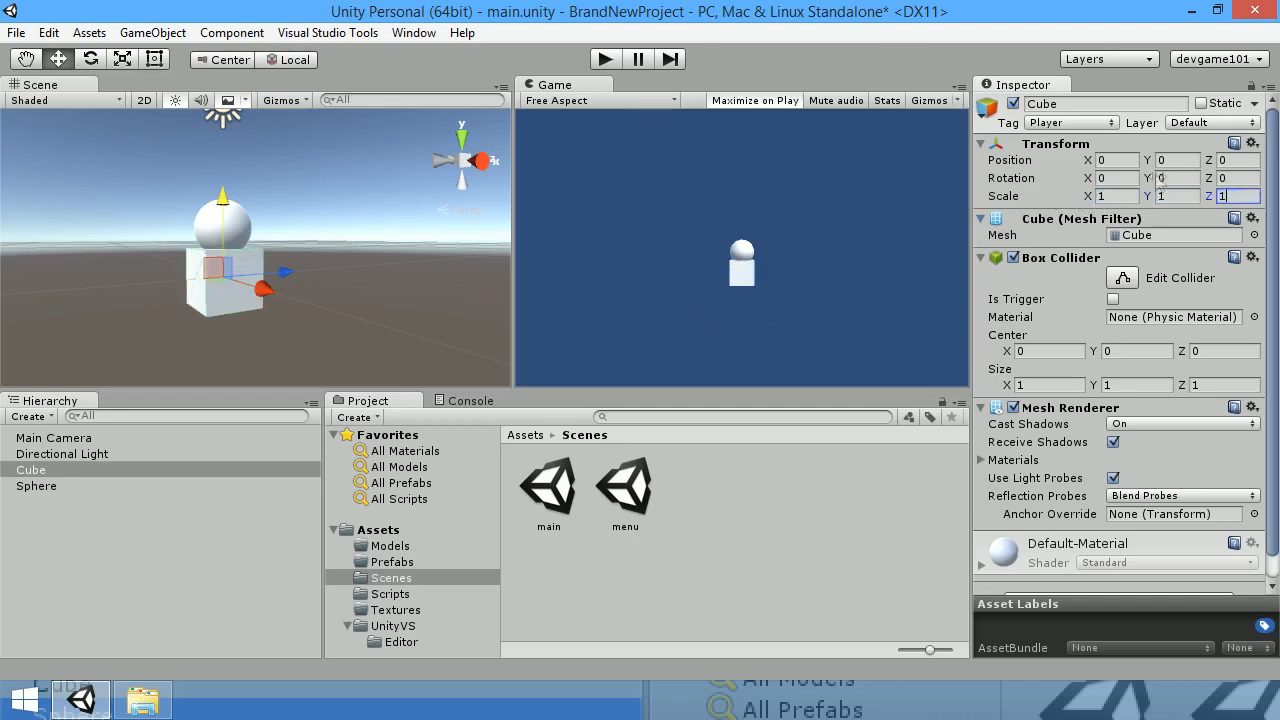
# Step: Set the Cube's rotation to X 50, Y 25 and Z 33, and adjust the X rotation to about -55.96
pyautogui.click(1115, 178)
pyautogui.write('50')
pyautogui.press('Tab')
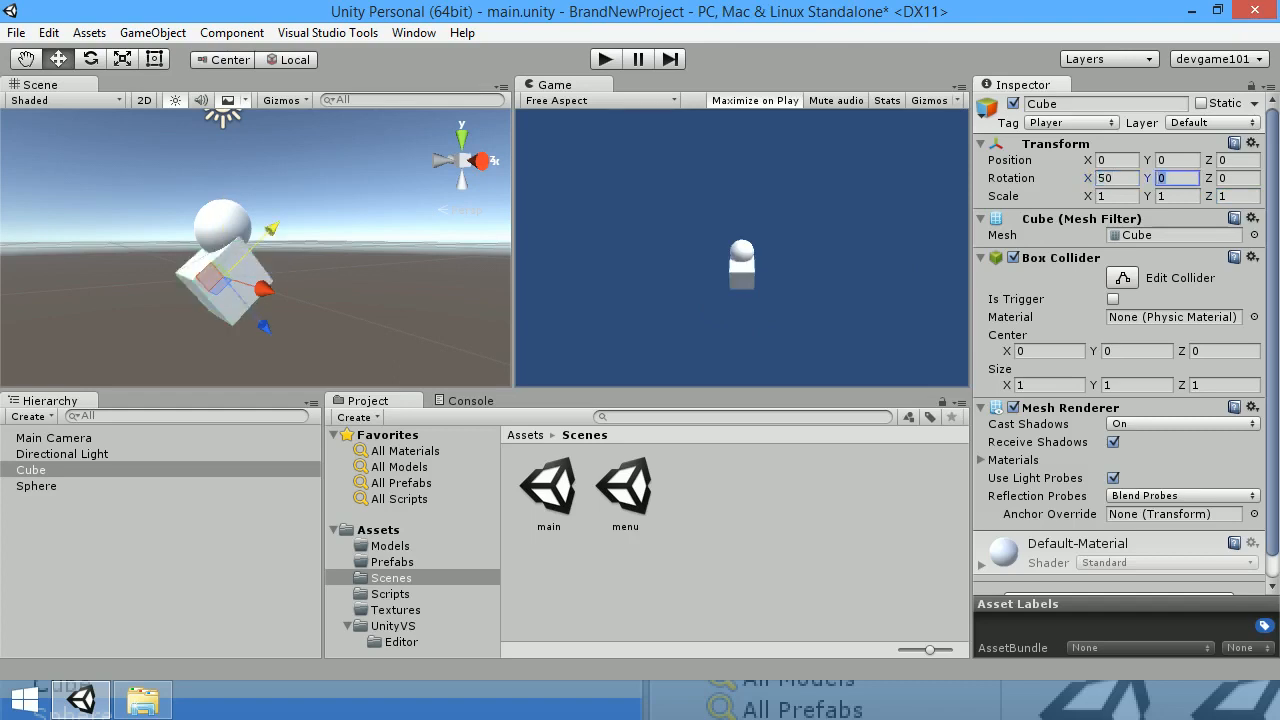
pyautogui.write('25')
pyautogui.press('Tab')
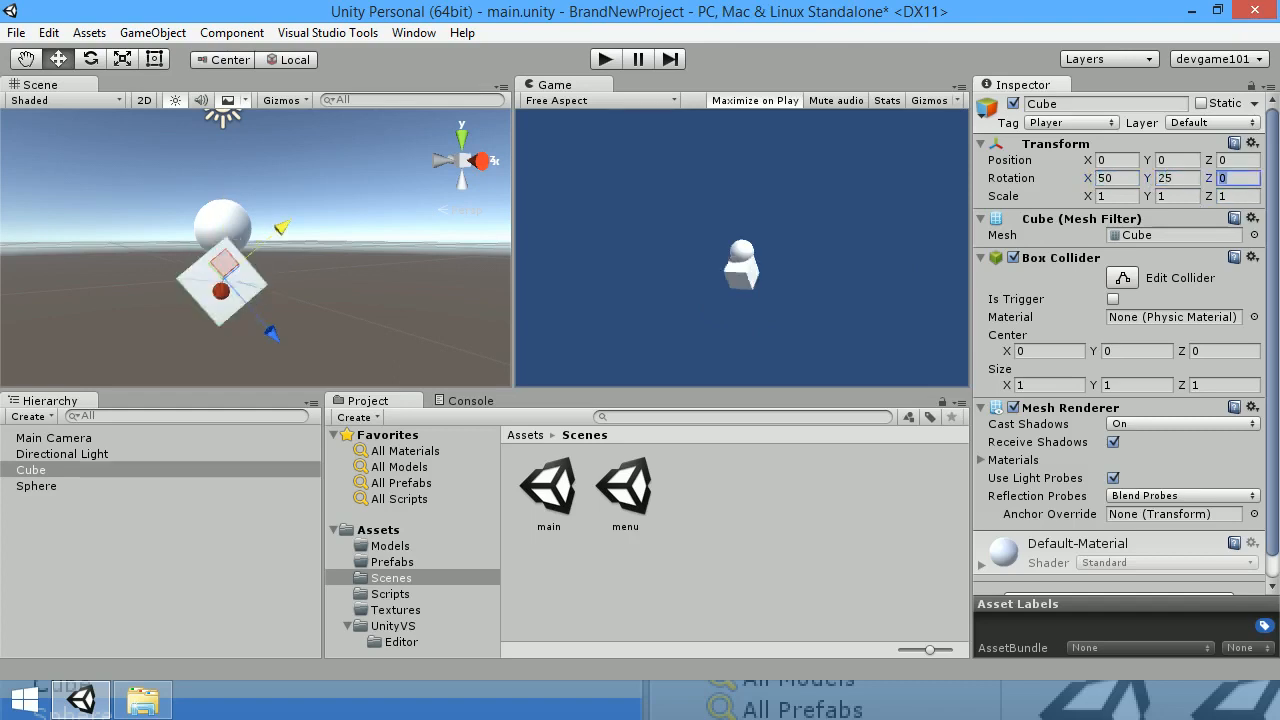
pyautogui.write('33')
pyautogui.press('Tab')
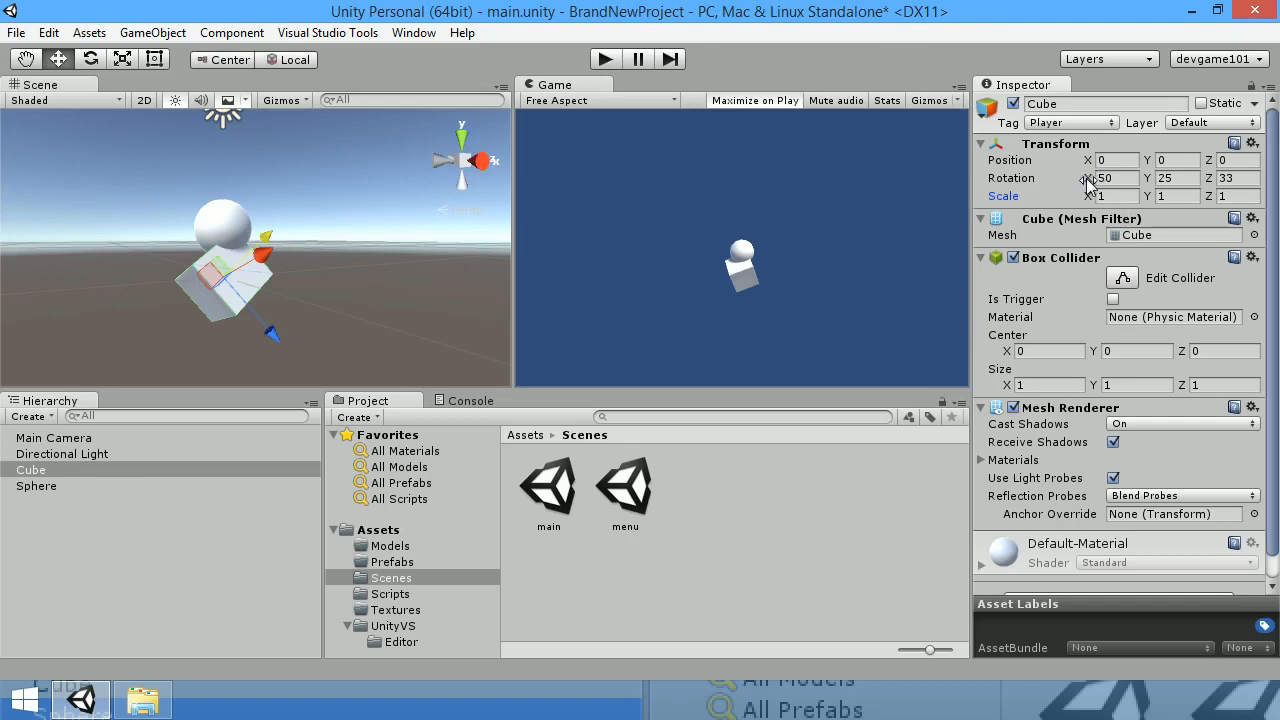
pyautogui.moveTo(1088, 183); pyautogui.dragTo(120, 349)
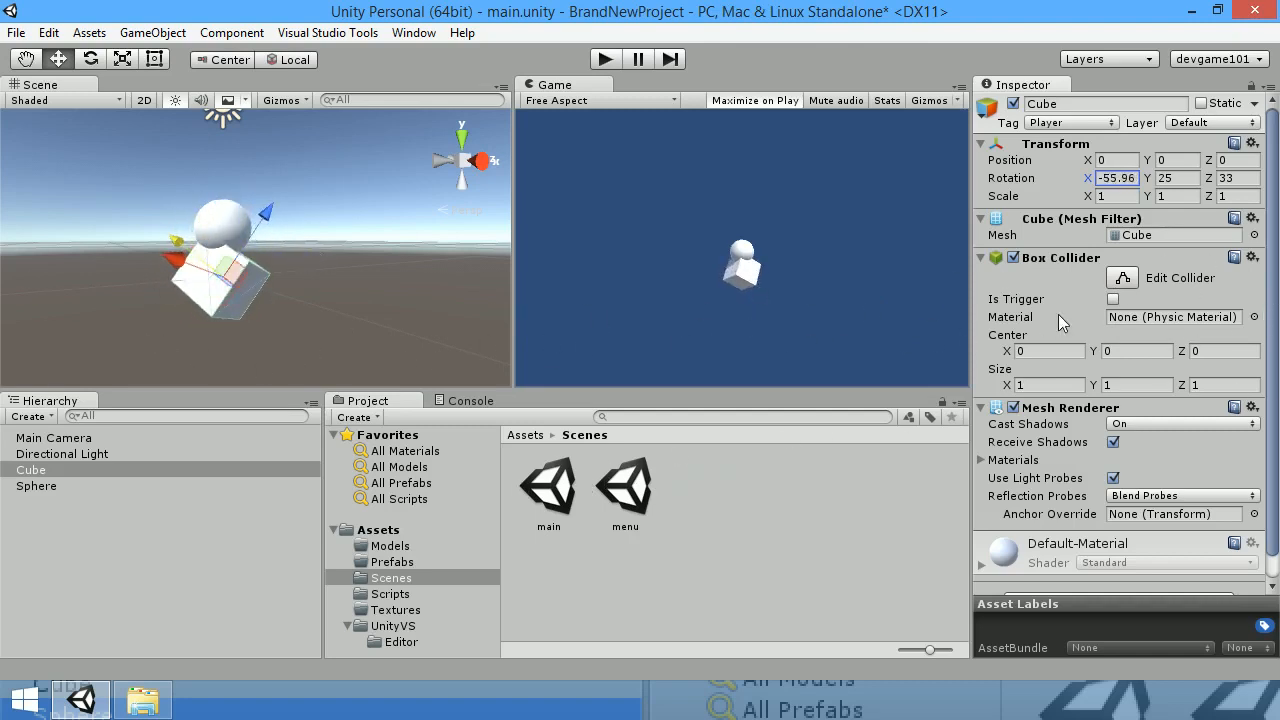
# Step: Change the Cube's Box Collider to a center X of about -11 and a size Y of about -0.85
pyautogui.moveTo(1008, 351); pyautogui.dragTo(940, 363)
pyautogui.scroll(-1, 1000, 410)
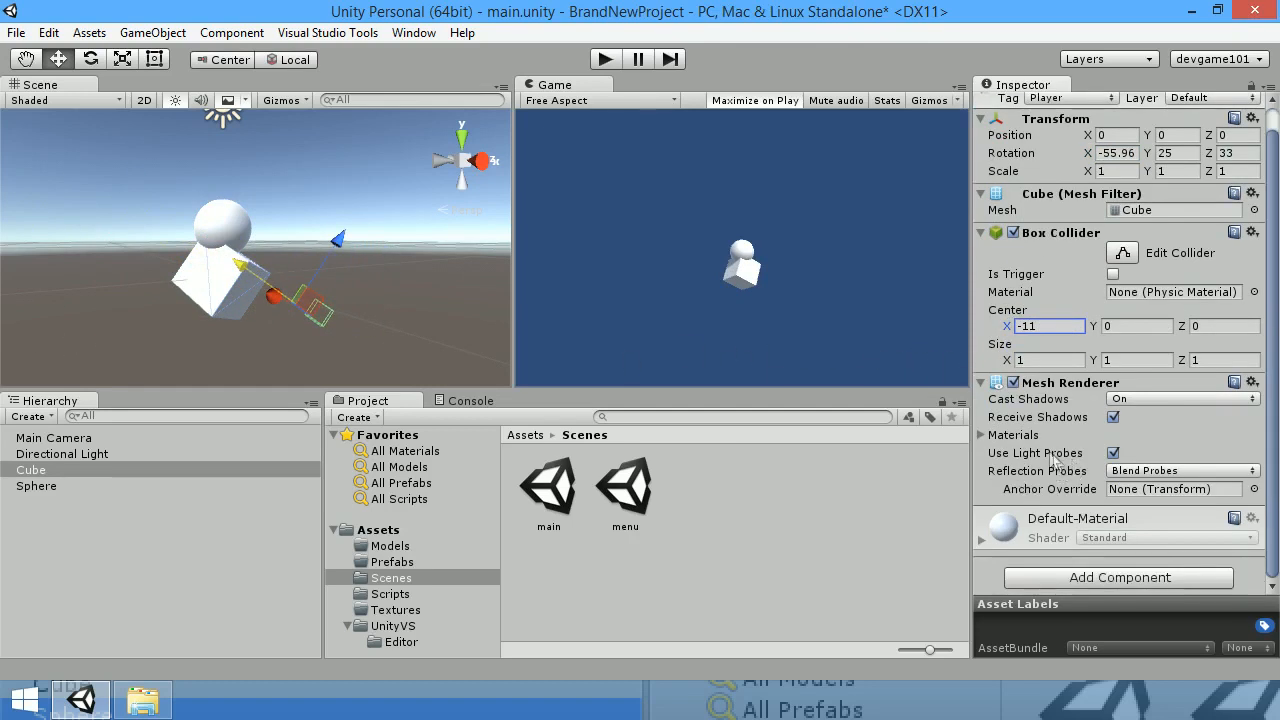
pyautogui.moveTo(1093, 359); pyautogui.dragTo(1047, 364)
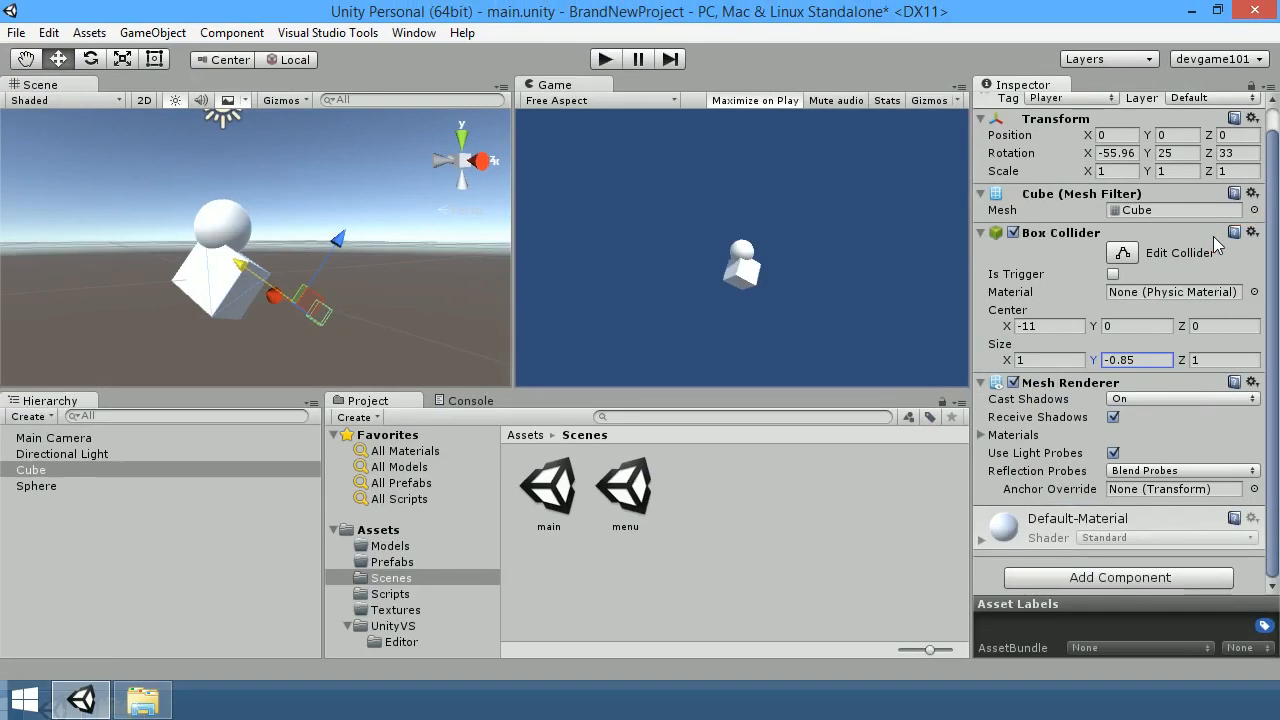
# Step: Reset the Cube's Box Collider component to its default center and size
pyautogui.click(1224, 230)
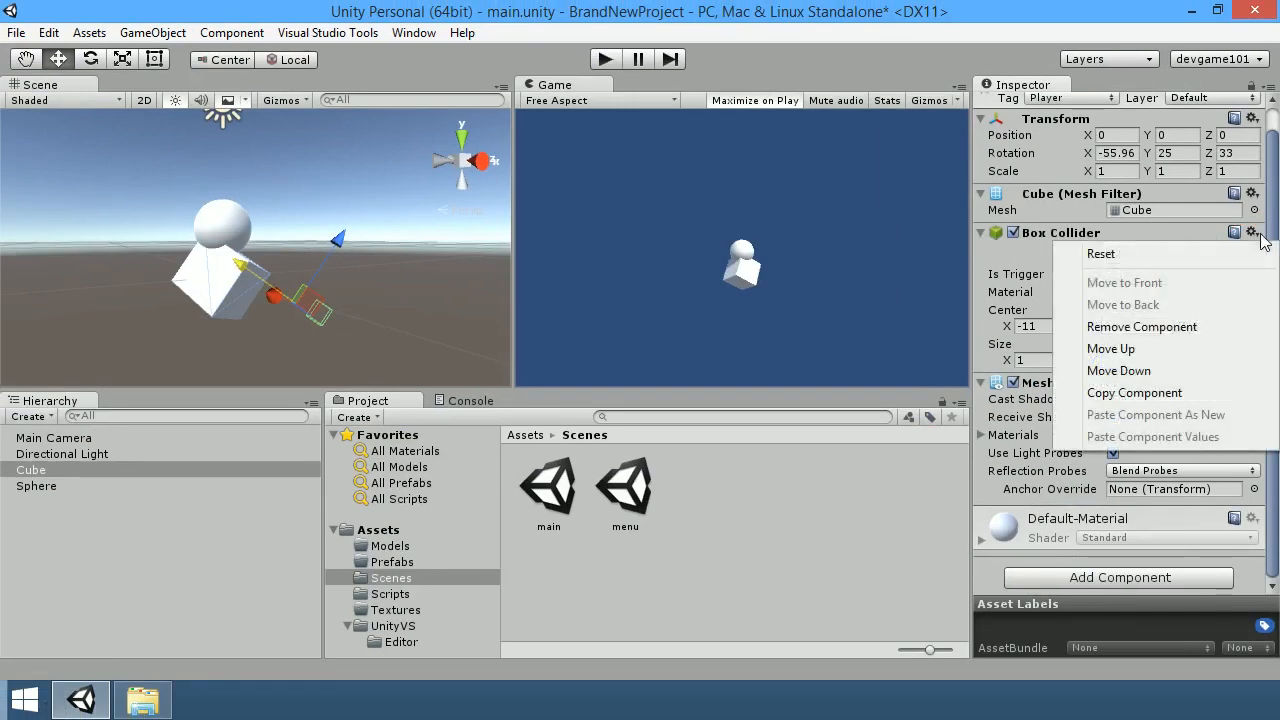
pyautogui.click(1221, 254)
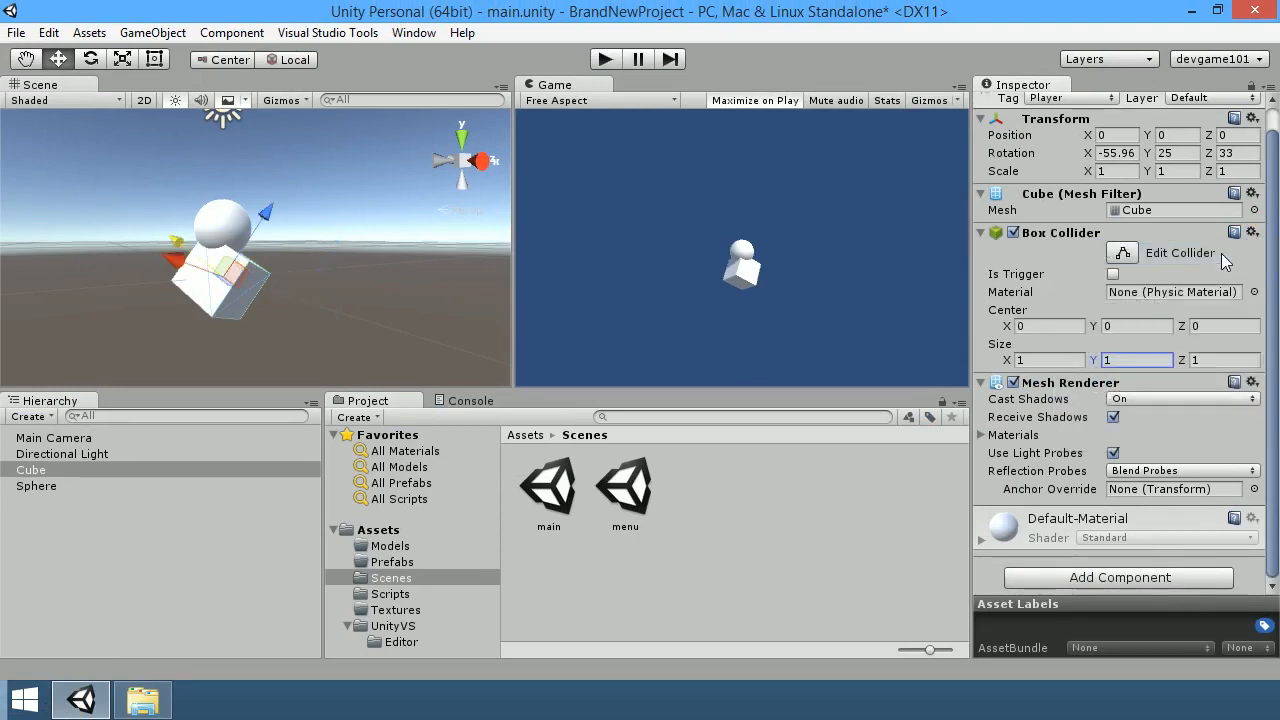
pyautogui.click(1136, 359)
pyautogui.click(1142, 329)
pyautogui.click(1208, 347)
pyautogui.scroll(1, 1222, 278)
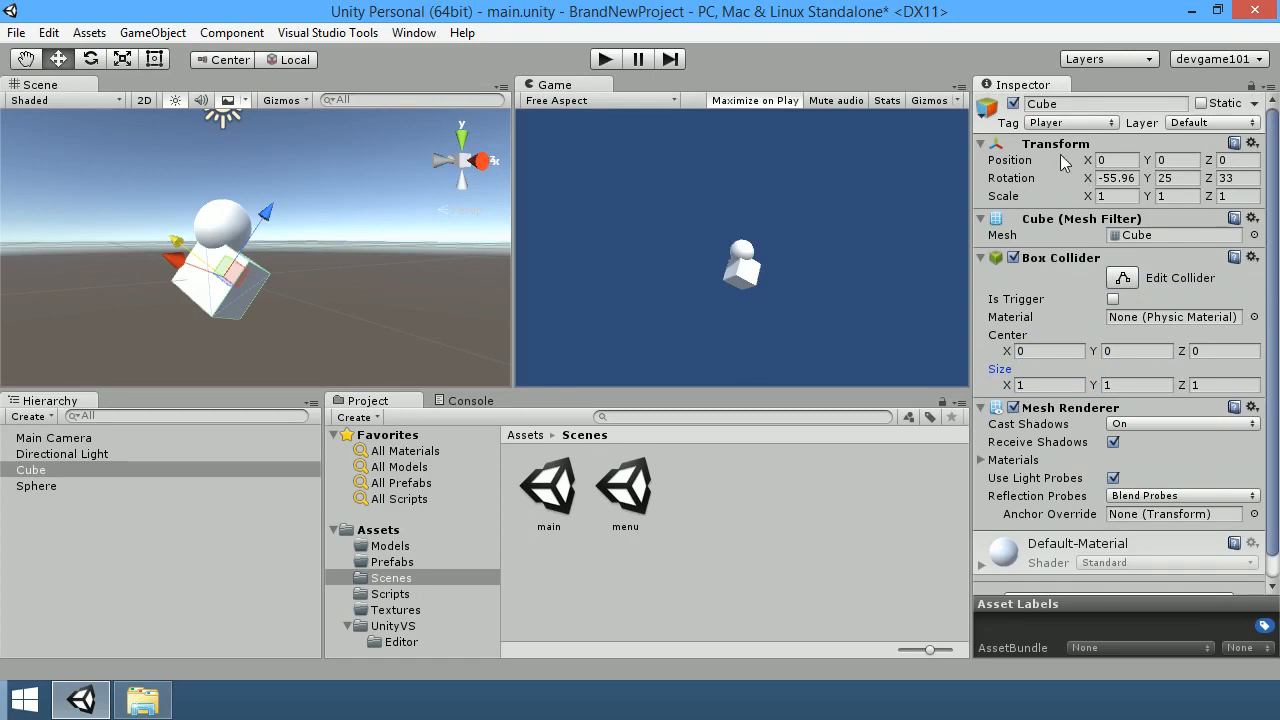
# Step: Set the Cube's Y position to 1
pyautogui.click(1162, 160)
pyautogui.write('1')
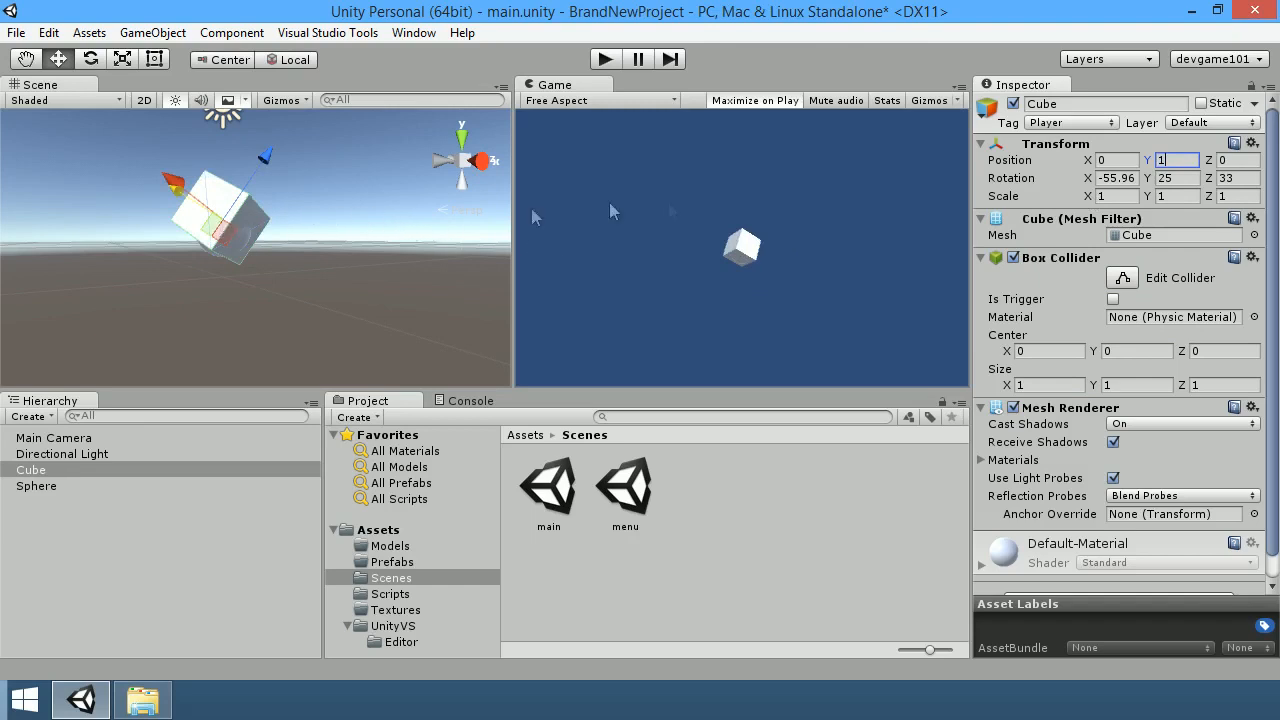
pyautogui.click(1168, 178)
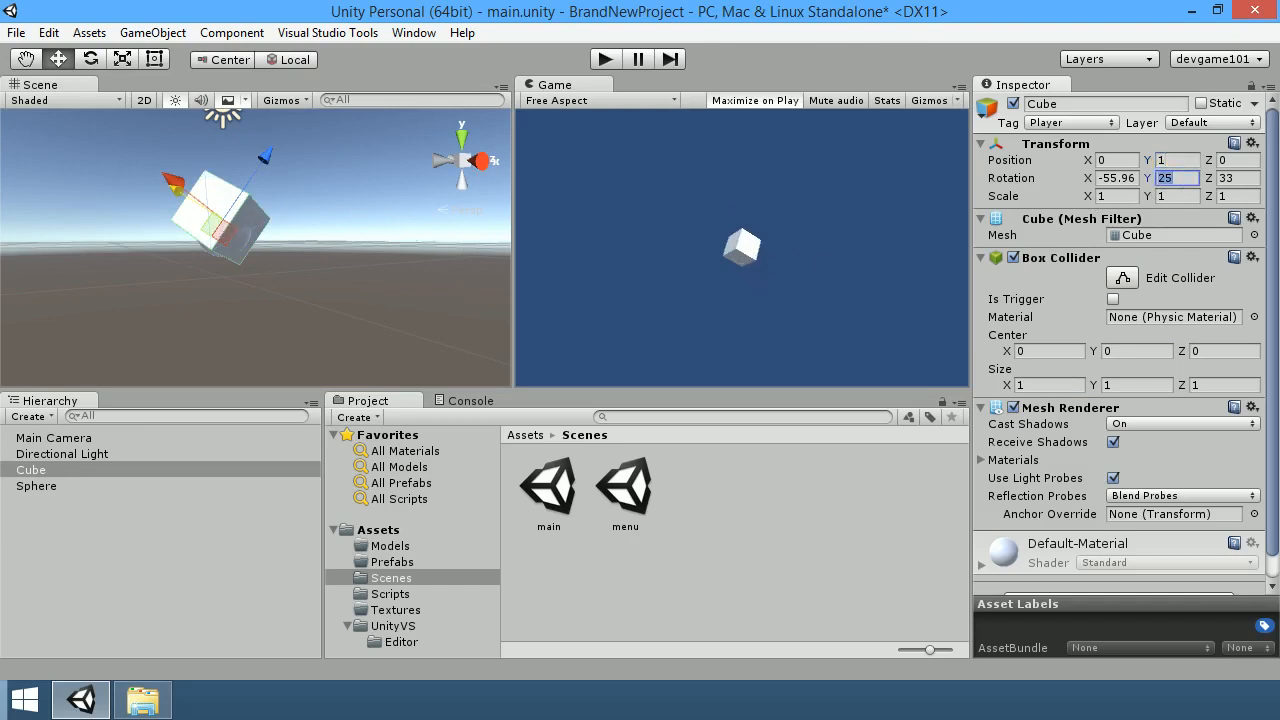
# Step: Reset the Cube's Transform component to its default position, rotation and scale
pyautogui.click(1246, 146)
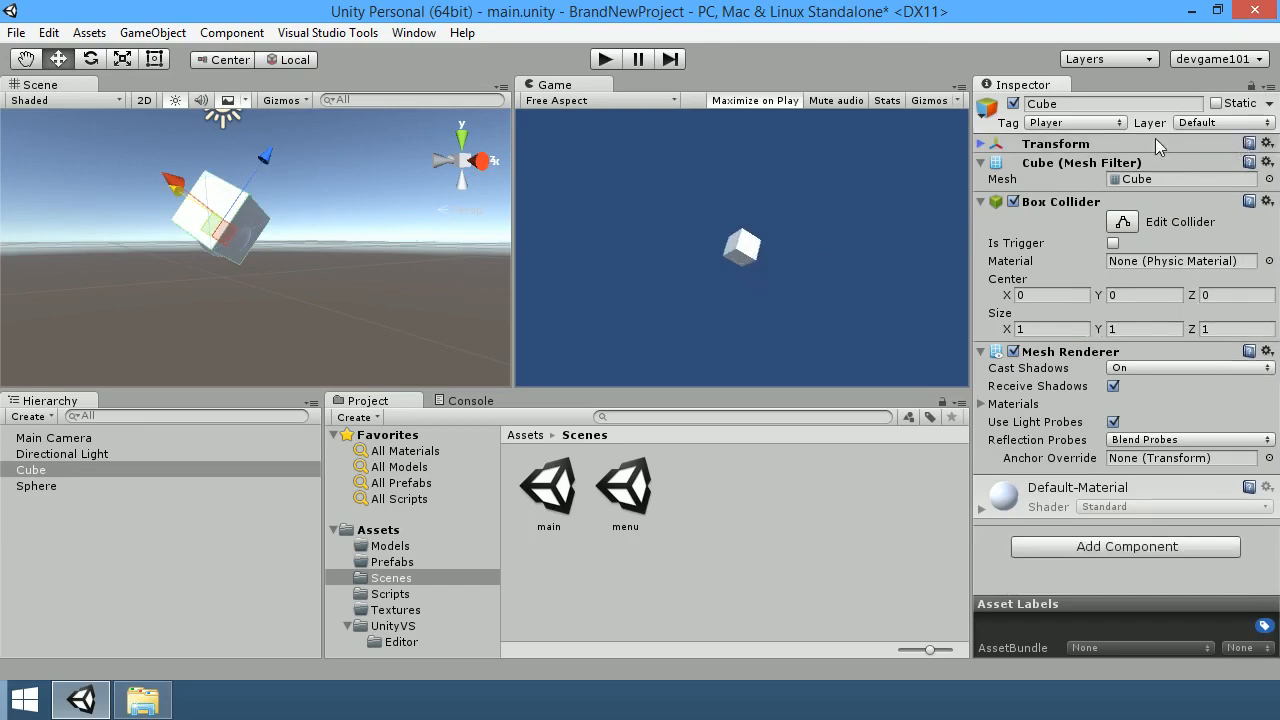
pyautogui.click(1246, 146)
pyautogui.click(1252, 146)
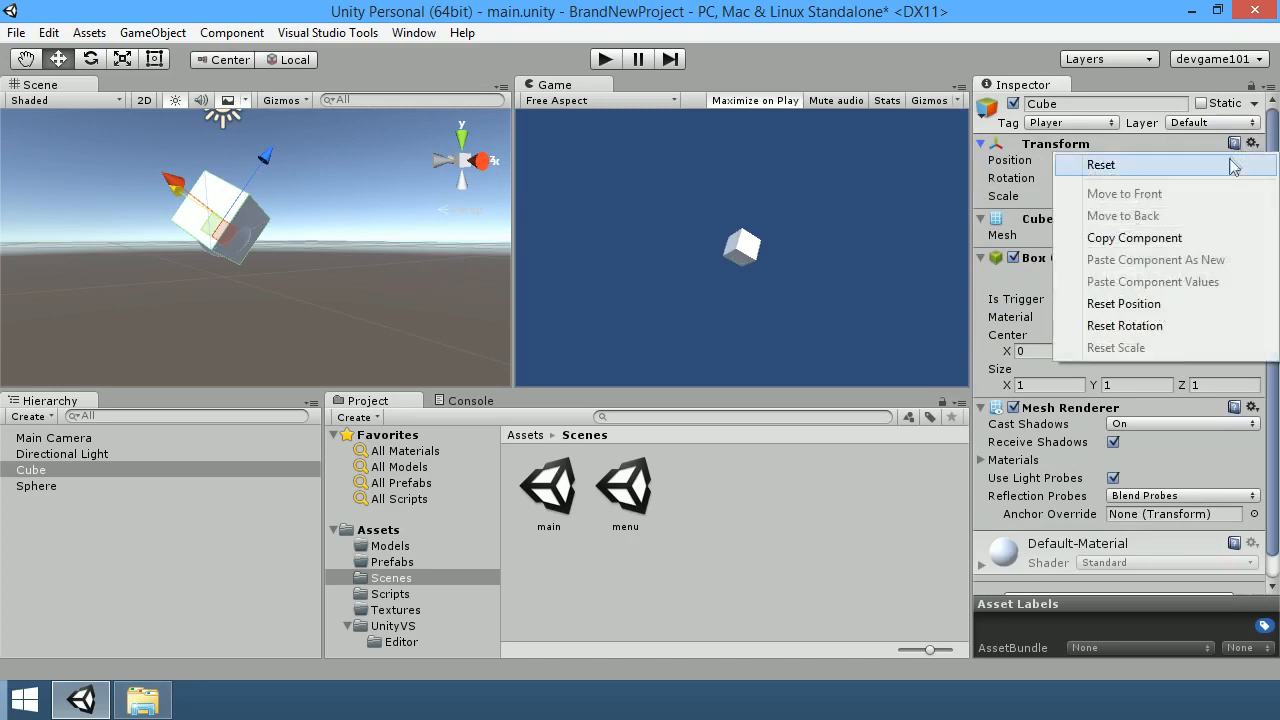
pyautogui.click(1232, 163)
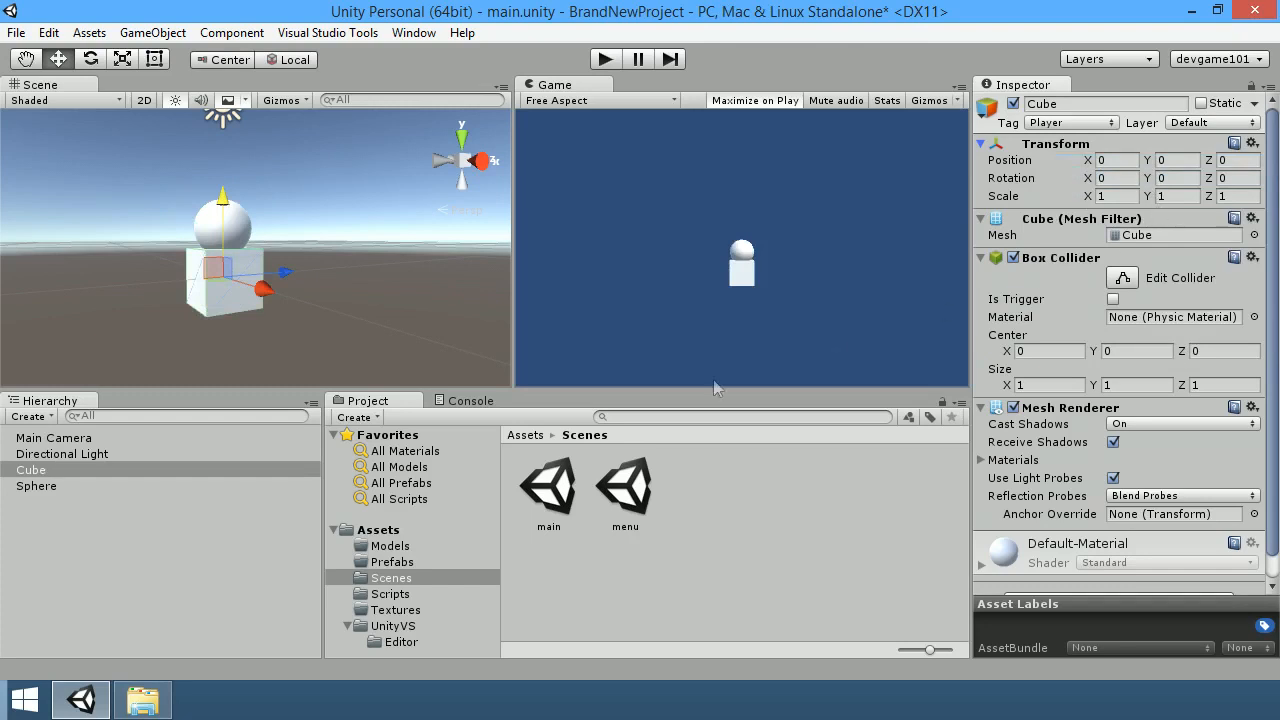
# Step: Reset the Sphere's Transform component to its default position, rotation and scale
pyautogui.click(40, 486)
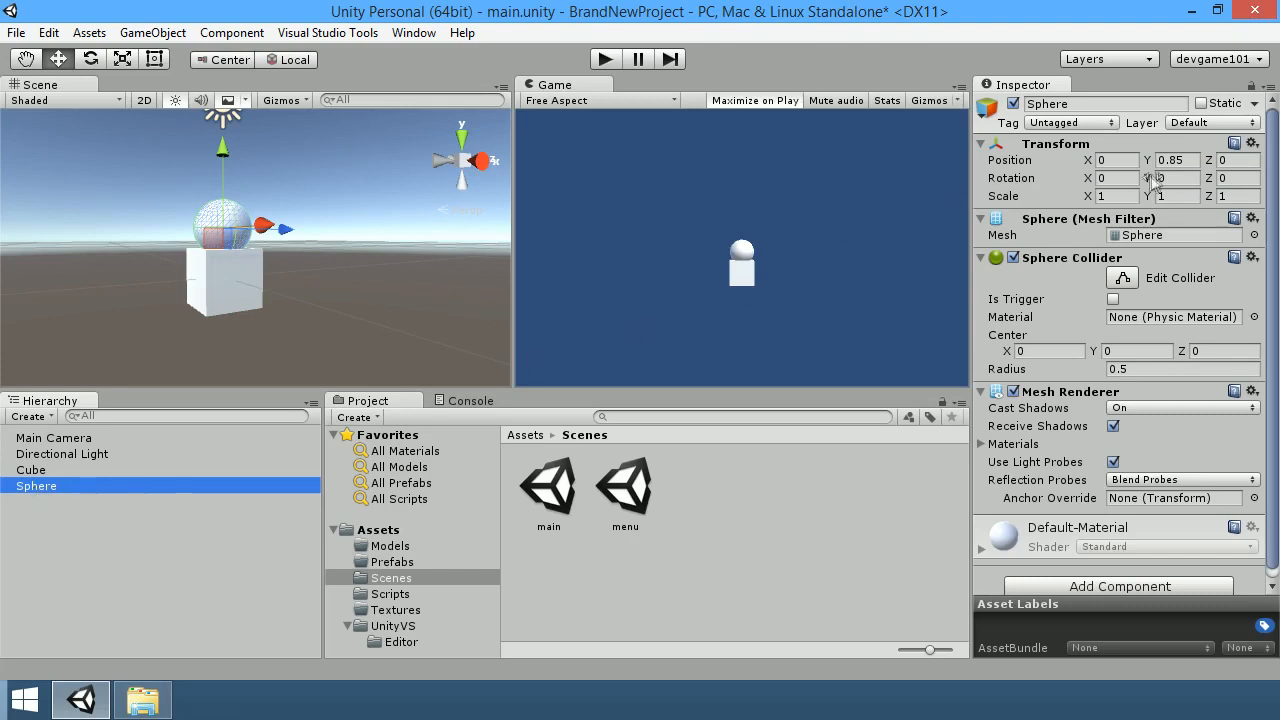
pyautogui.click(1253, 145)
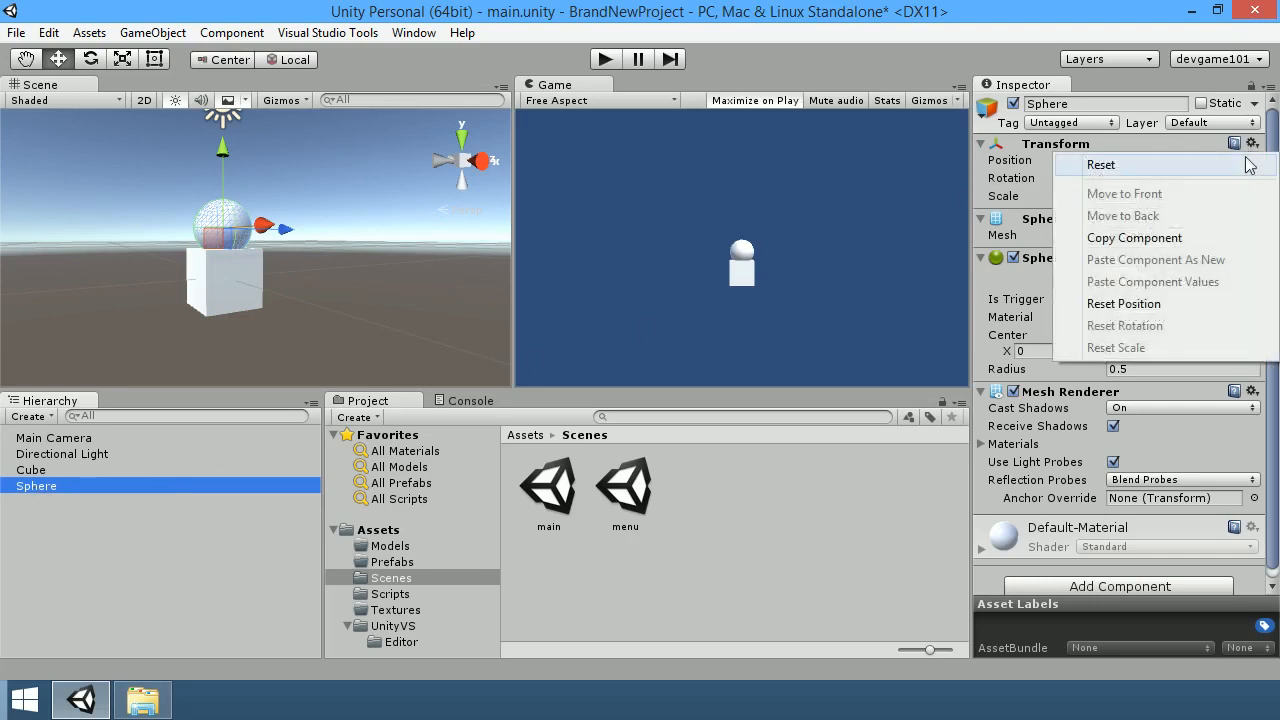
pyautogui.click(1095, 163)
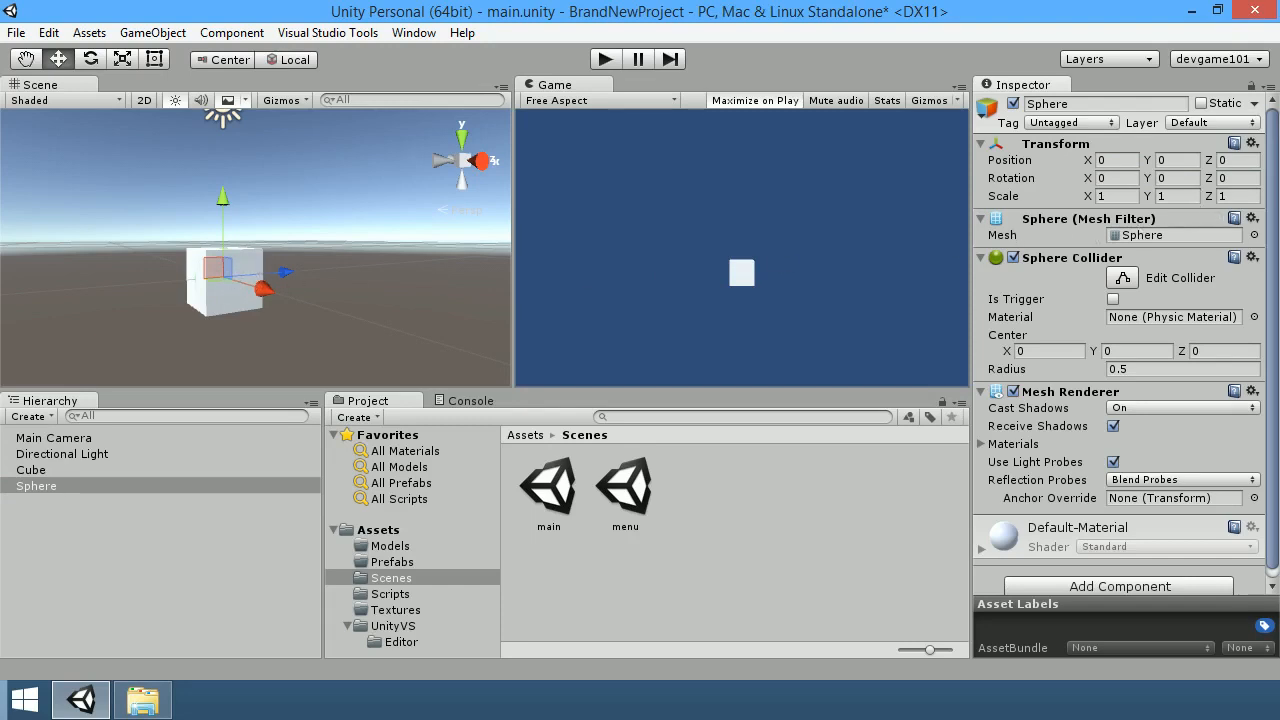
# Step: Place the Sphere on top of the Cube, trying a Y position of 0.85 before setting it to 1
pyautogui.click(1176, 160)
pyautogui.write('.85')
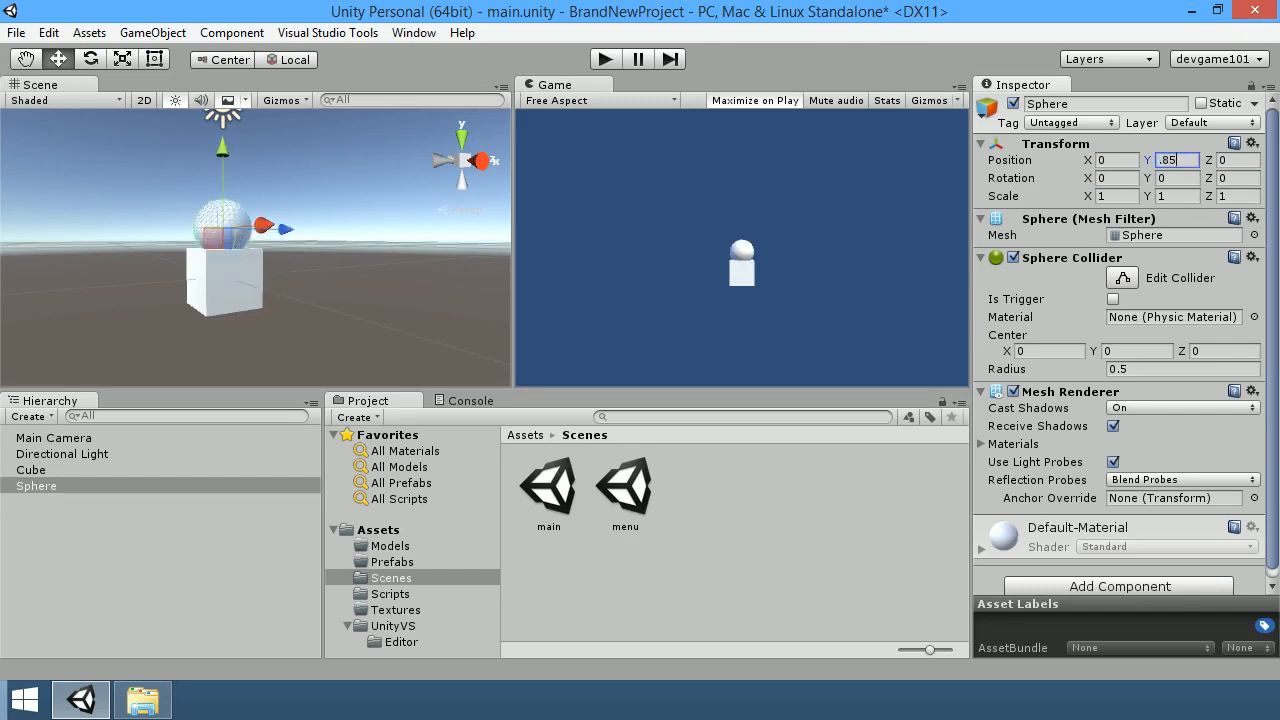
pyautogui.press('Return')
pyautogui.write('1')
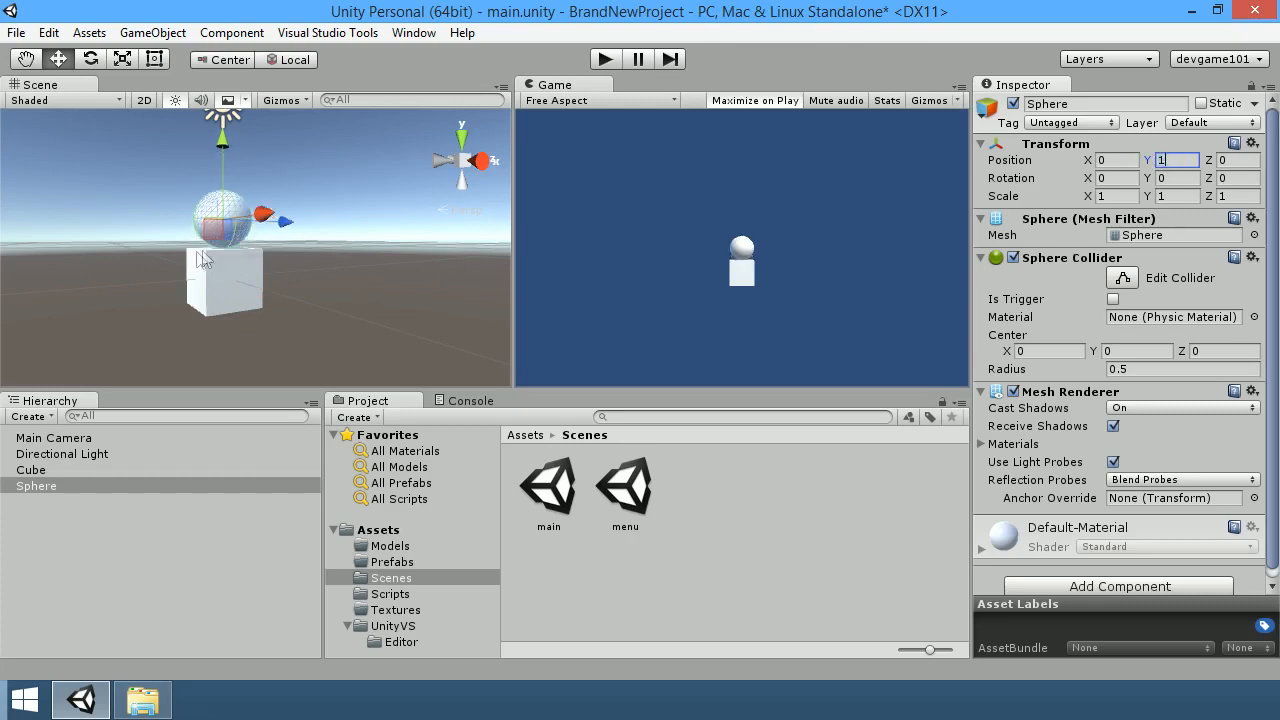
pyautogui.press('Tab')
pyautogui.press('Tab')
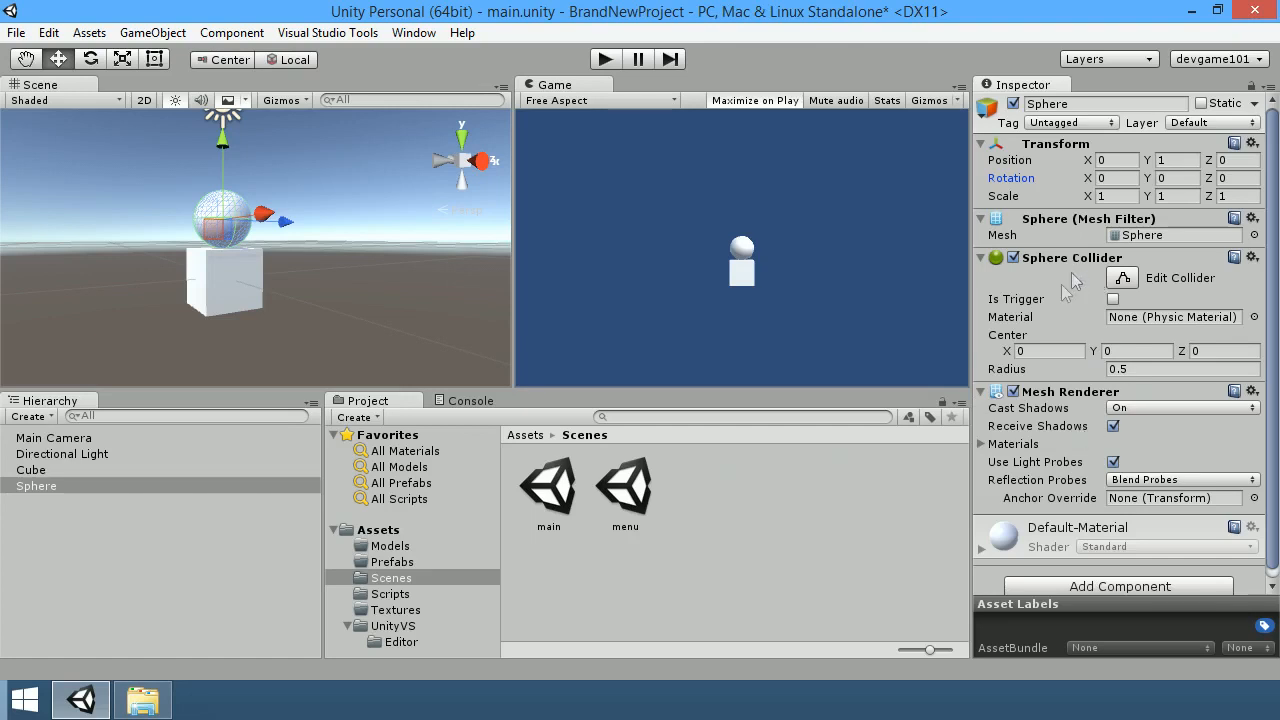
# Step: Change the Directional Light's type to Point
pyautogui.click(58, 454)
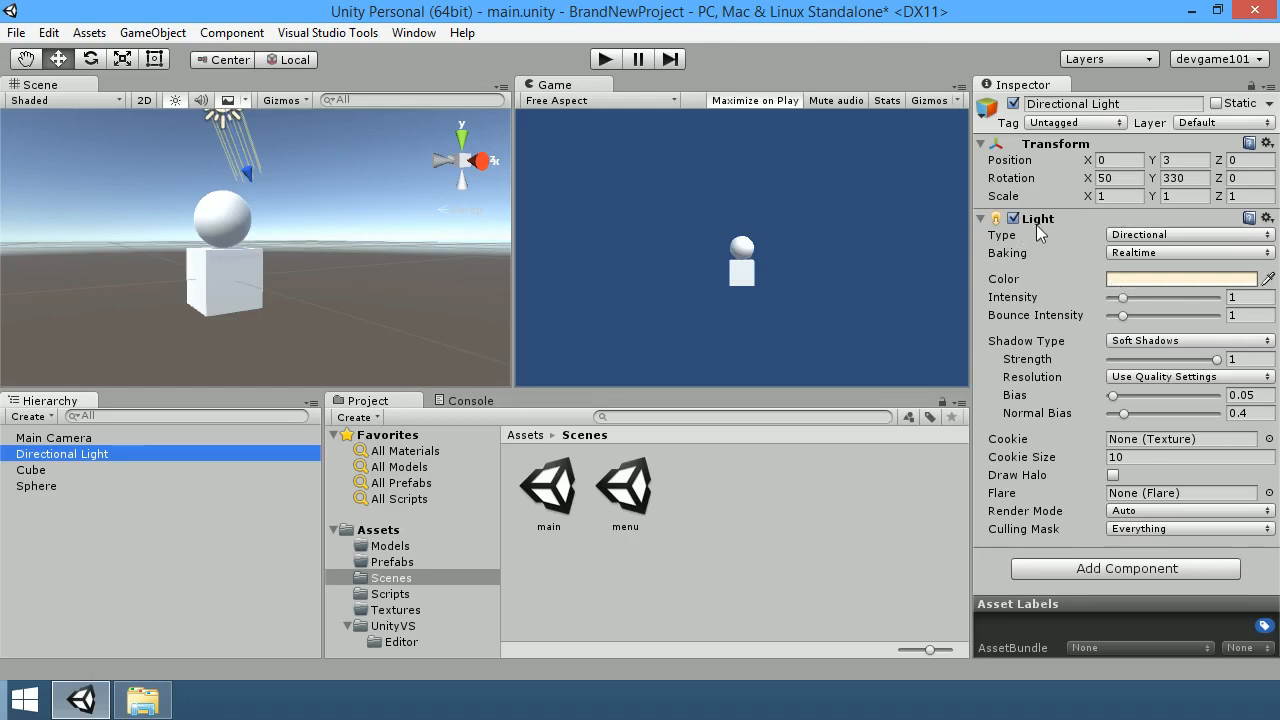
pyautogui.click(1174, 236)
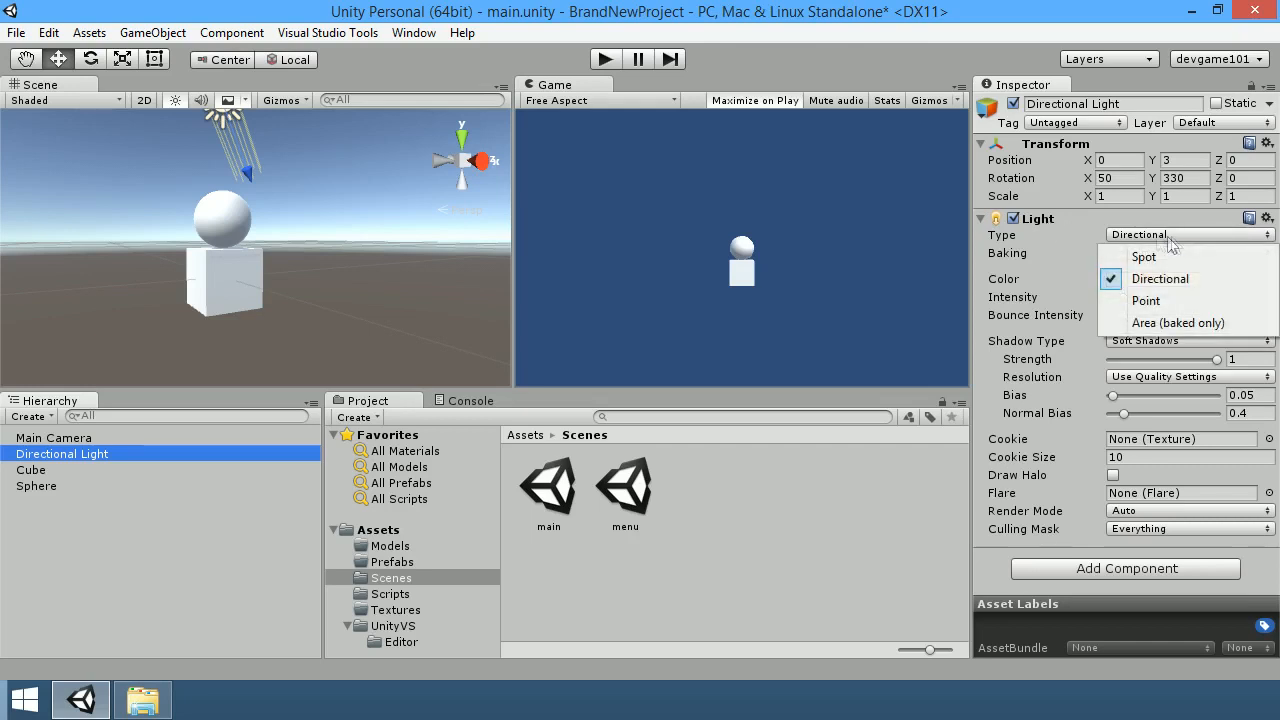
pyautogui.click(1099, 237)
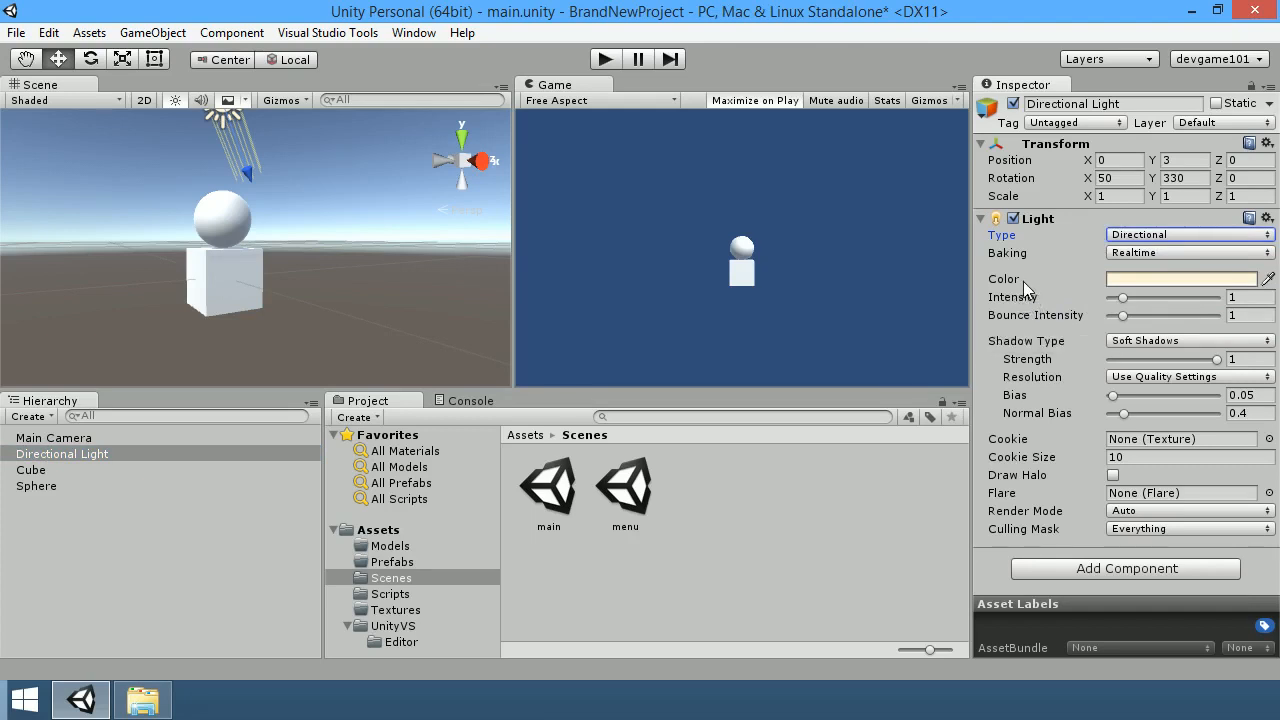
pyautogui.click(1170, 234)
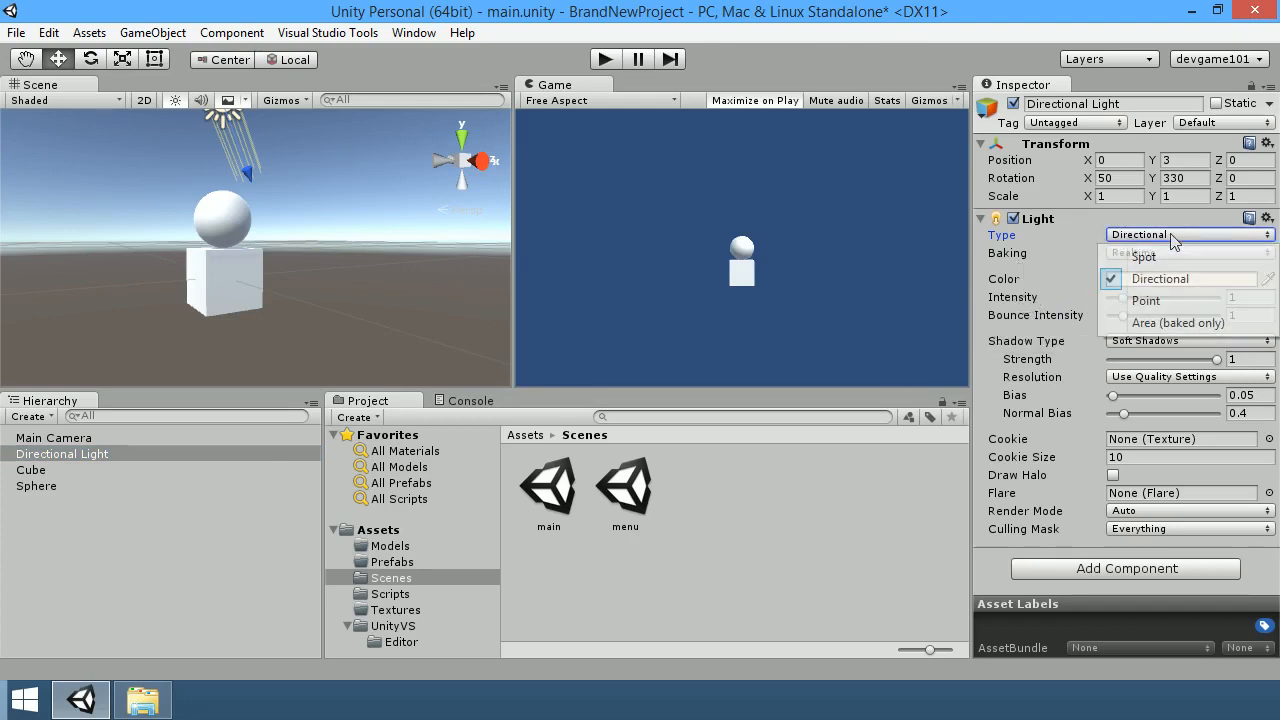
pyautogui.click(1168, 300)
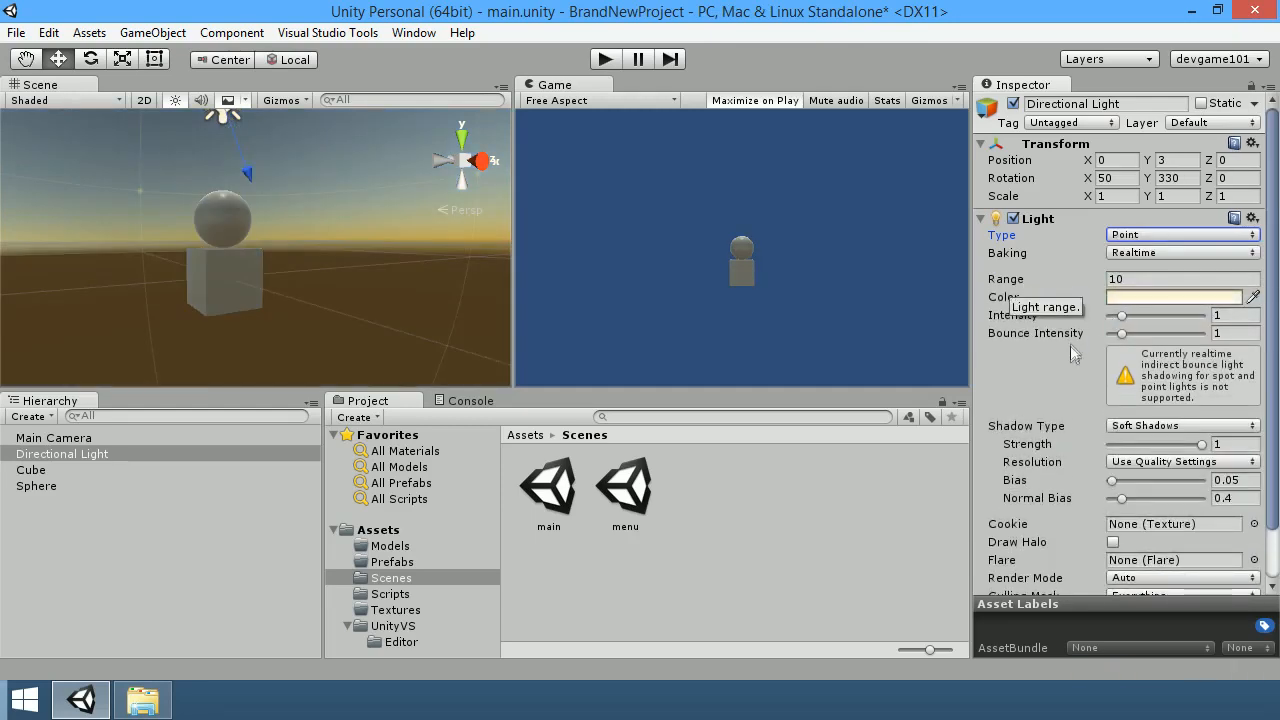
# Step: Change the light's type to Spot and widen its spot angle to about 115
pyautogui.click(1152, 236)
pyautogui.click(1145, 258)
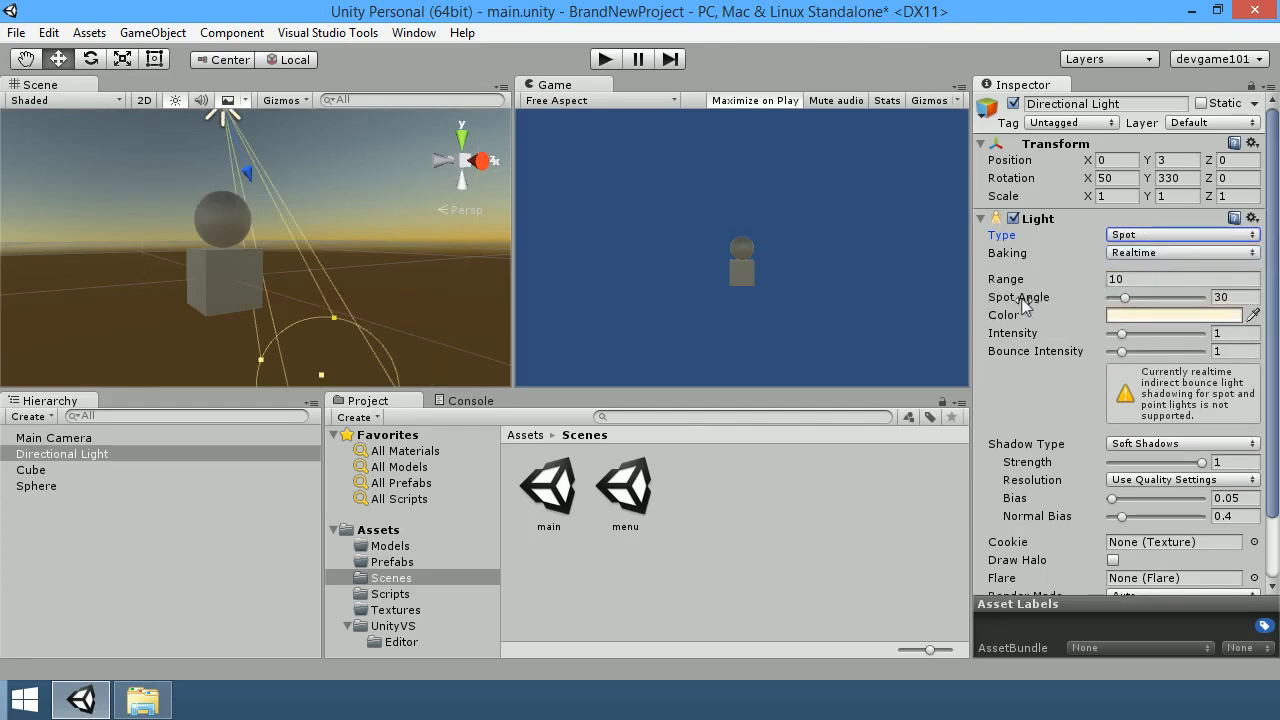
pyautogui.moveTo(1117, 302); pyautogui.dragTo(1170, 306)
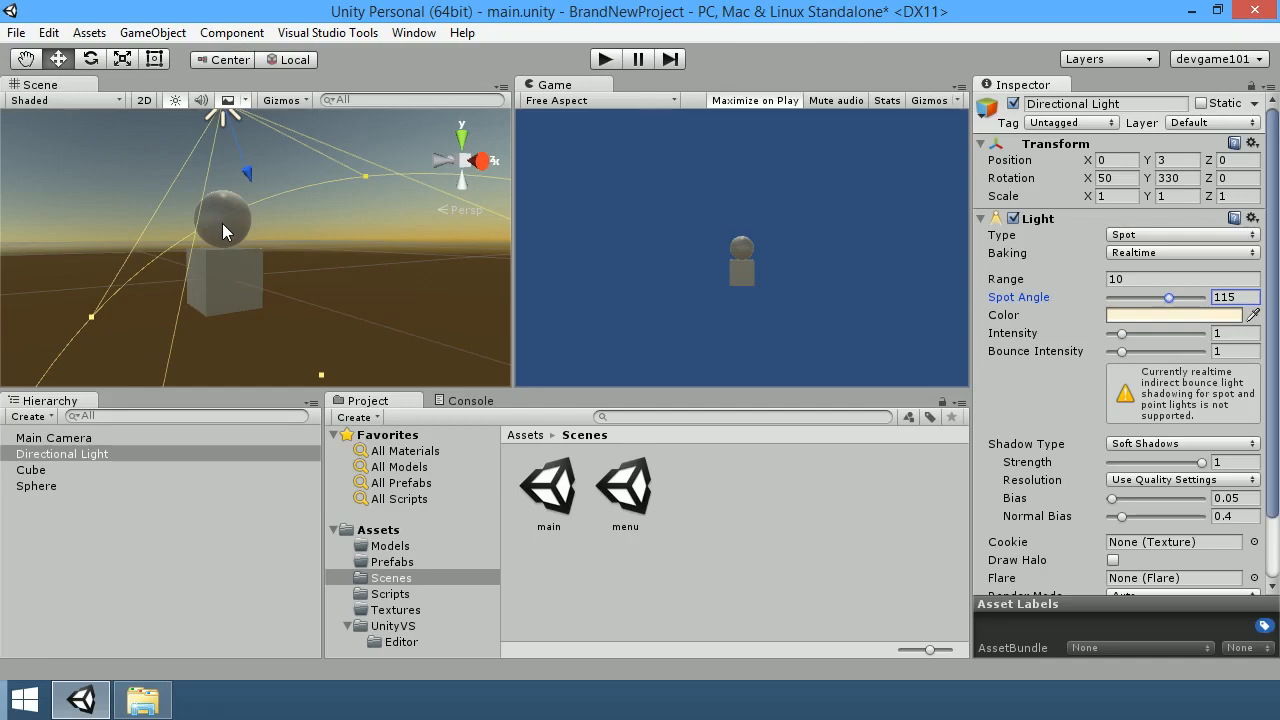
# Step: Switch the light's type back to Directional
pyautogui.click(1176, 243)
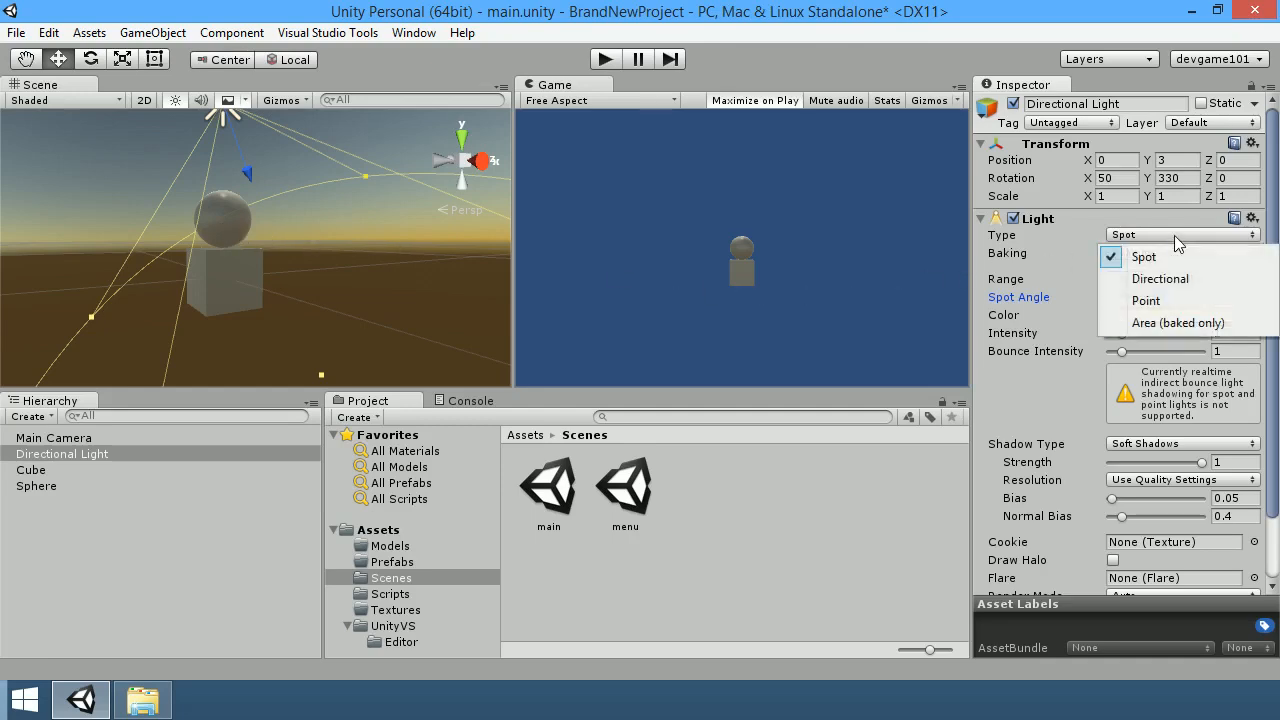
pyautogui.click(1166, 276)
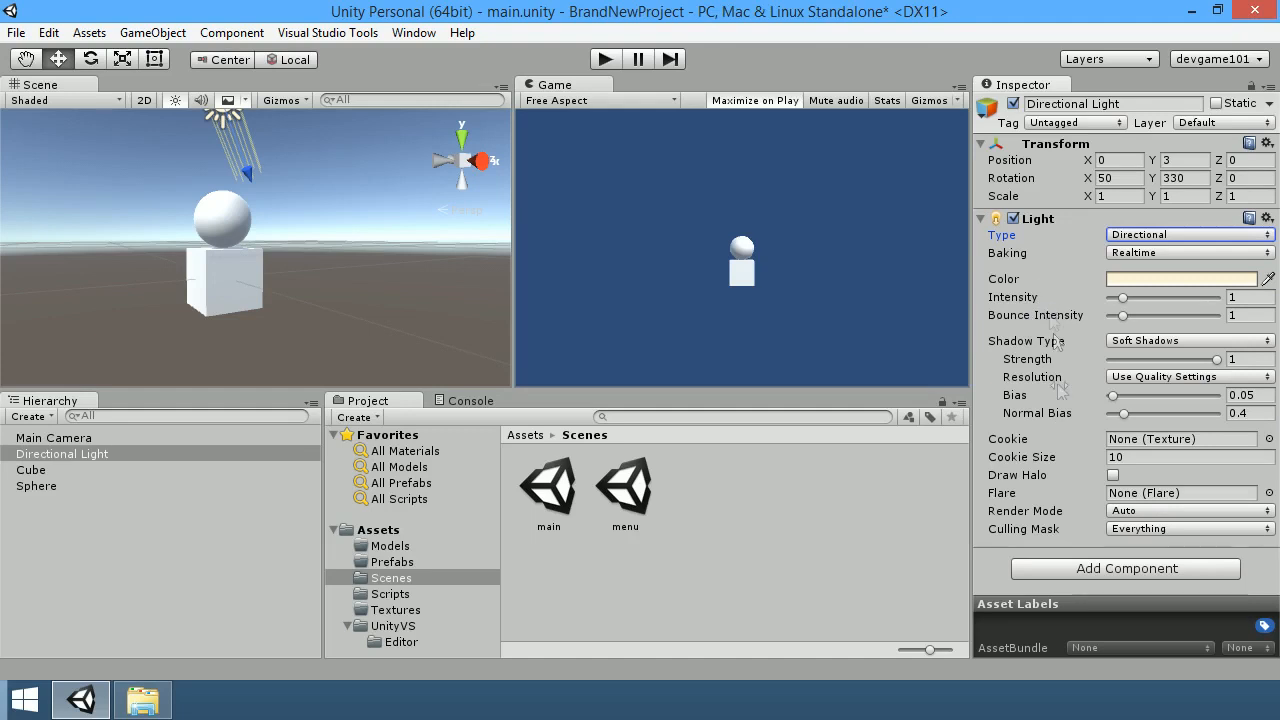
pyautogui.click(1083, 586)
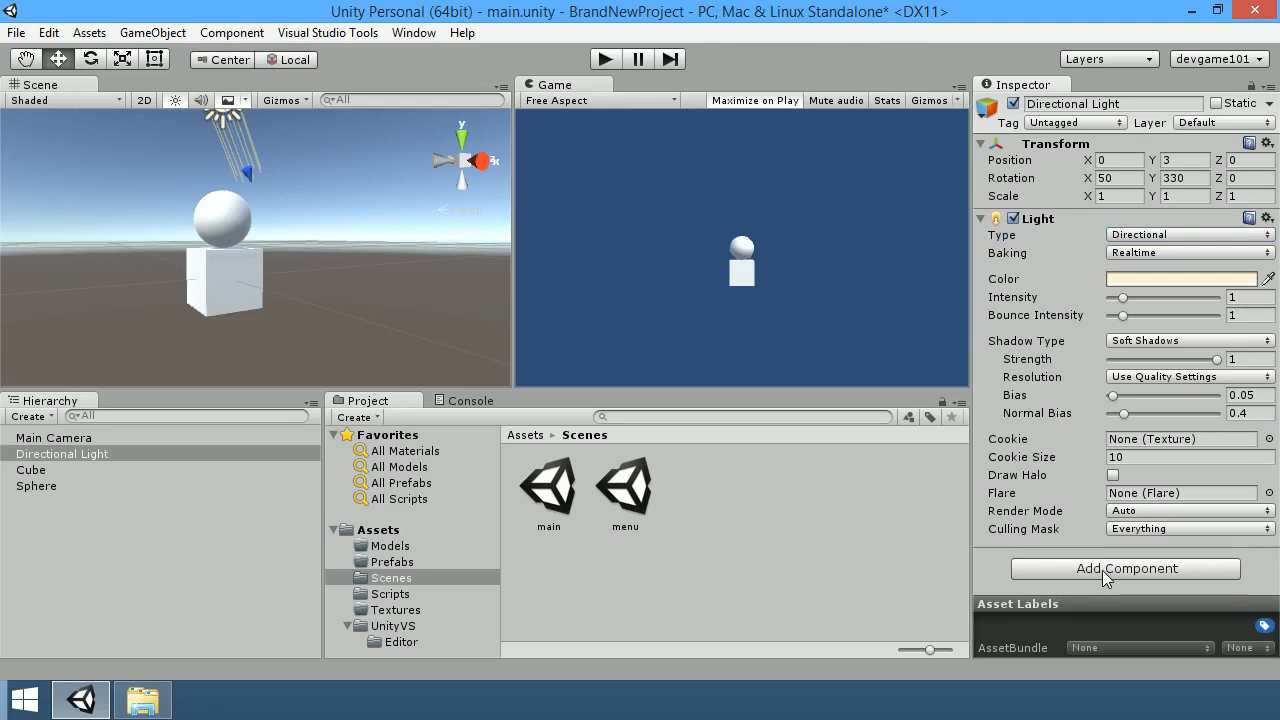
# Step: Remove the Box Collider component from the Cube
pyautogui.click(24, 476)
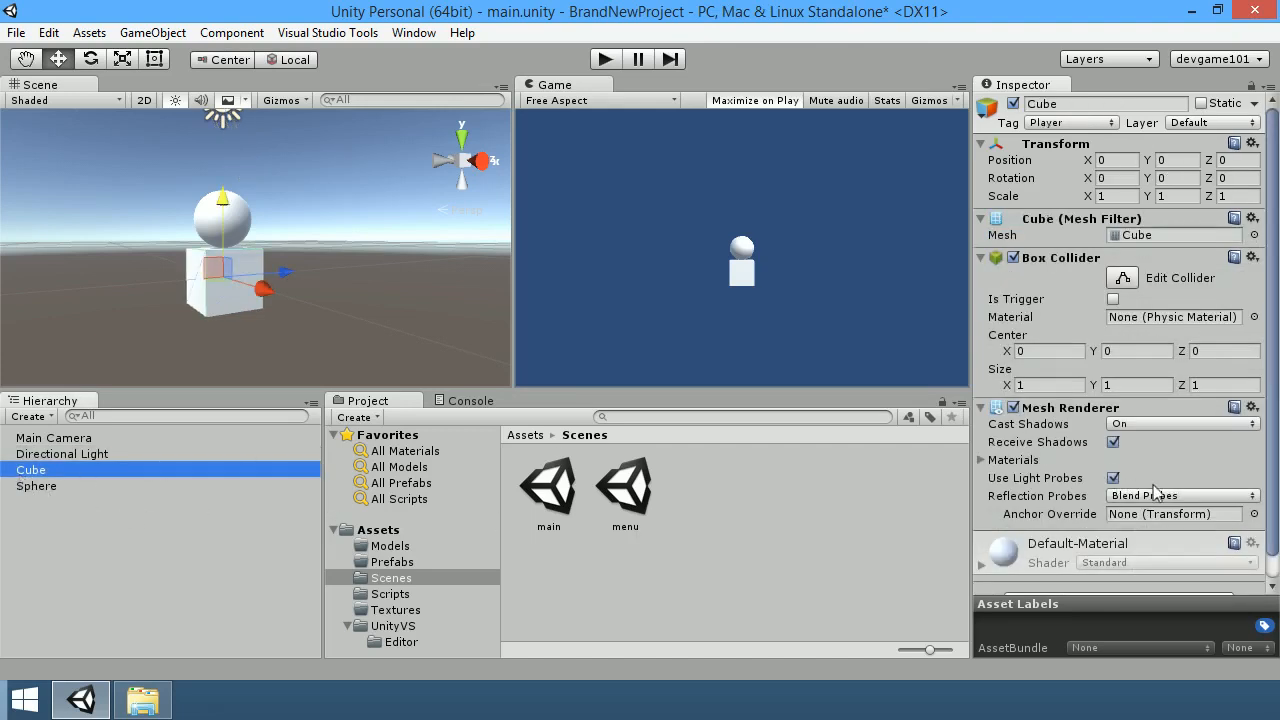
pyautogui.click(1253, 258)
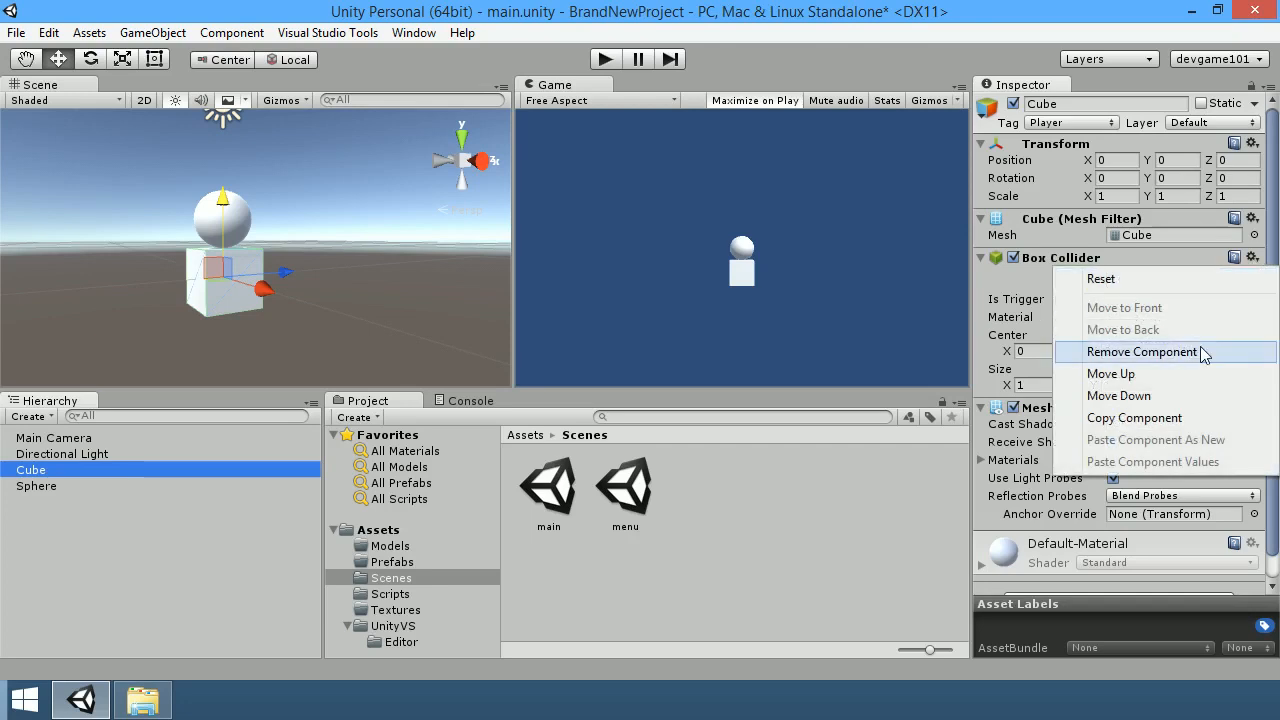
pyautogui.click(1141, 352)
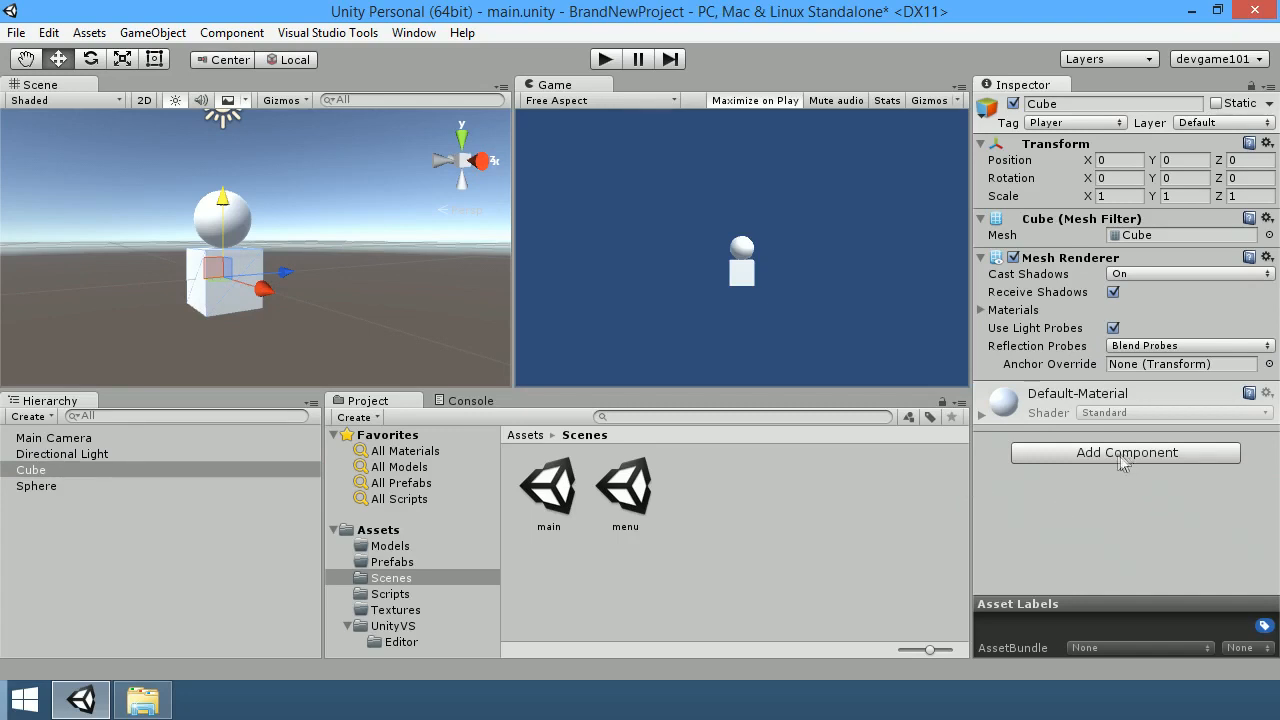
# Step: Add a Box Collider physics component to the Cube
pyautogui.click(1064, 461)
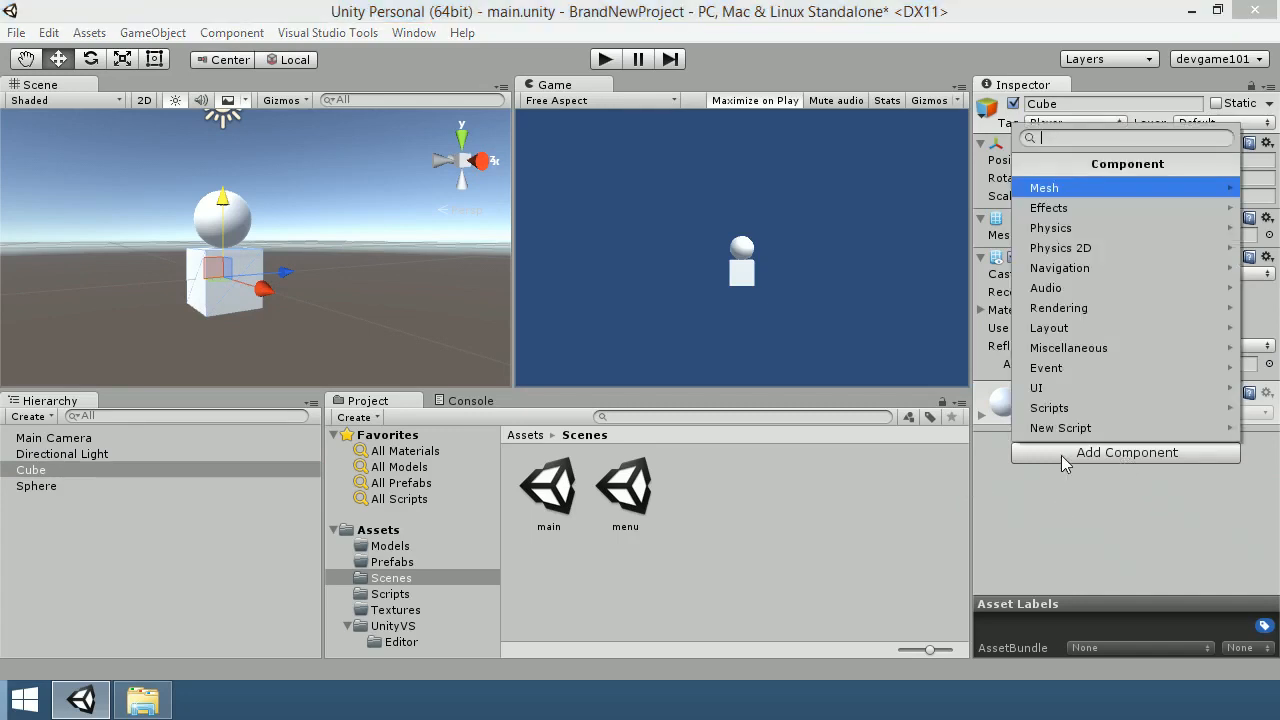
pyautogui.click(1088, 228)
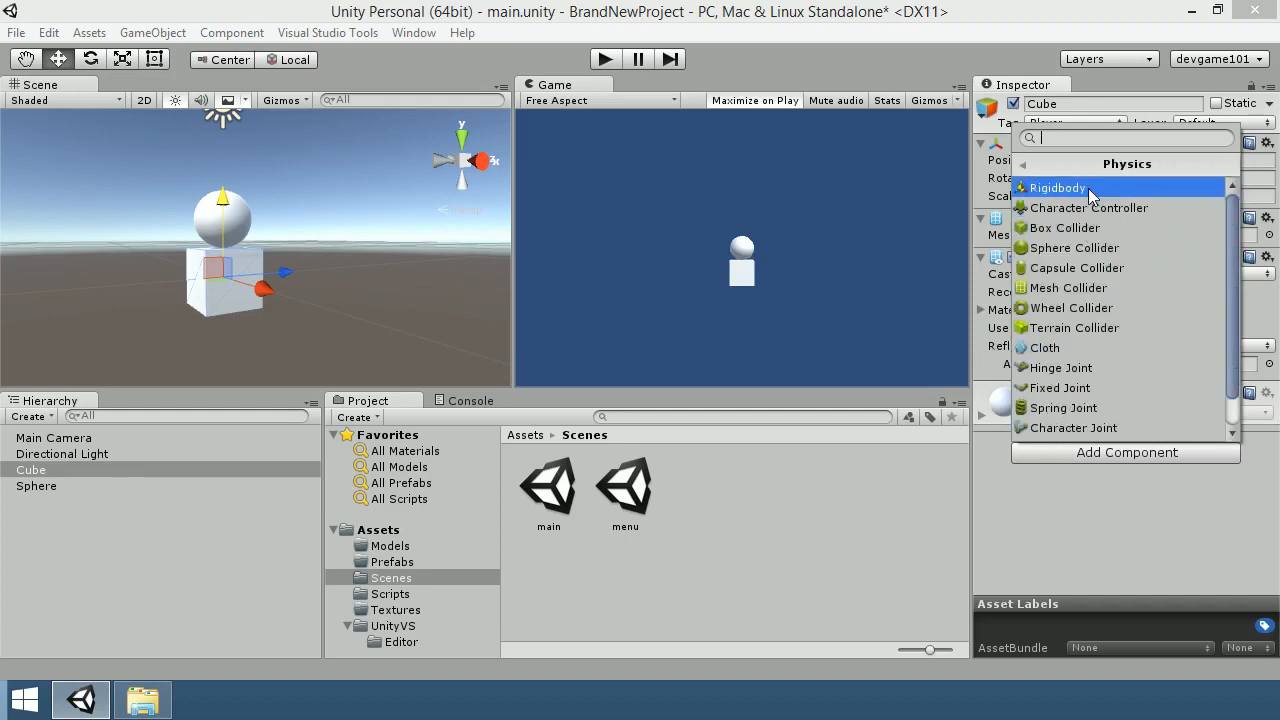
pyautogui.click(1087, 230)
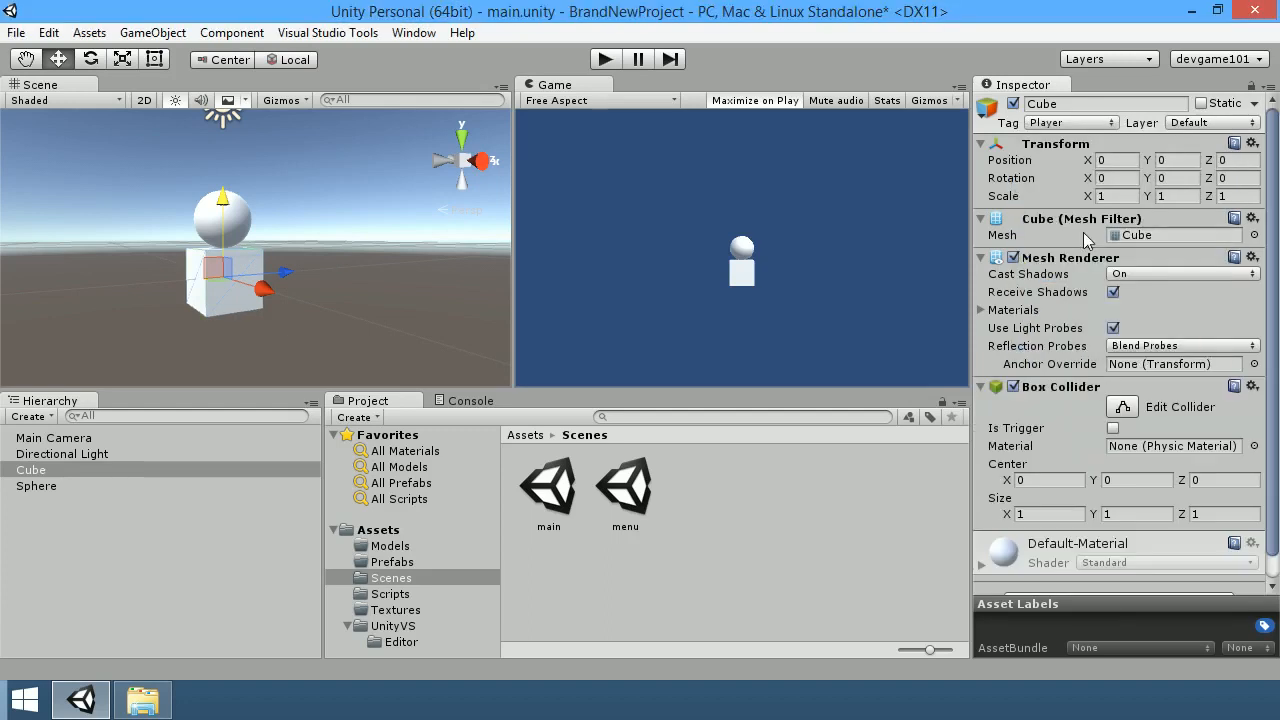
# Step: Review the component categories that can be added to the Cube, along with its layer and tag options
pyautogui.scroll(-1, 1135, 592)
pyautogui.click(1133, 580)
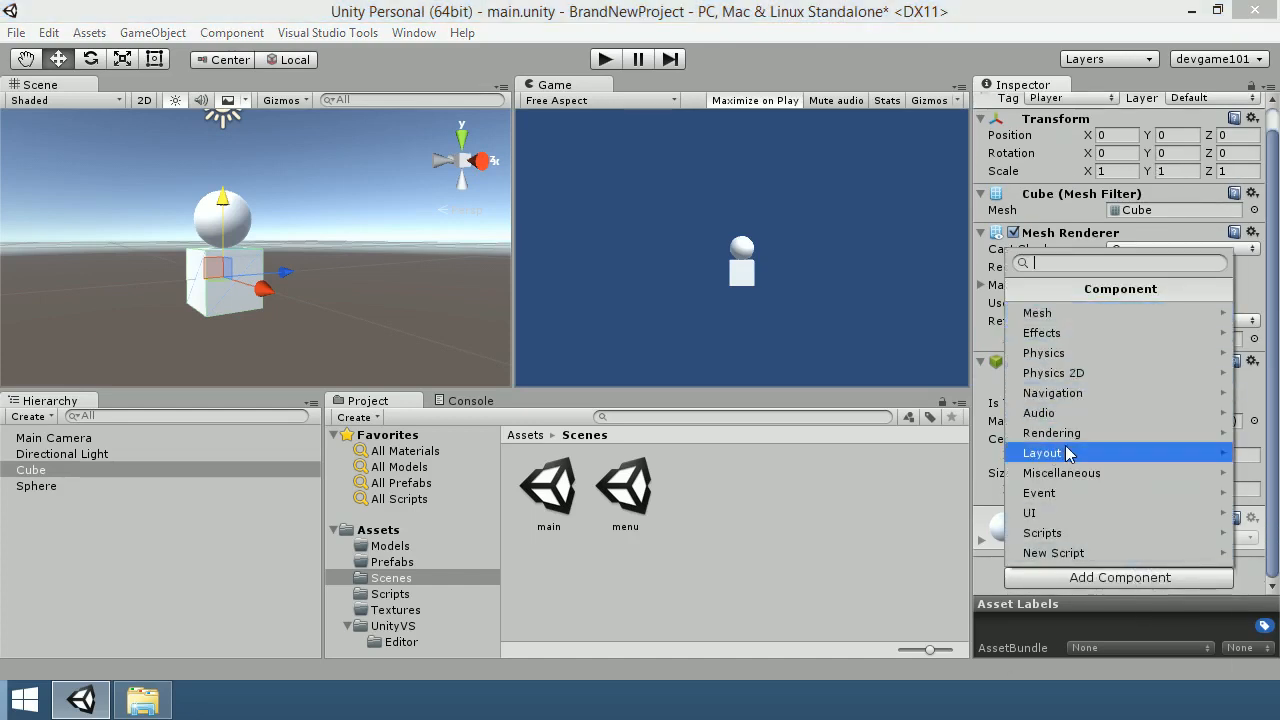
pyautogui.click(1250, 592)
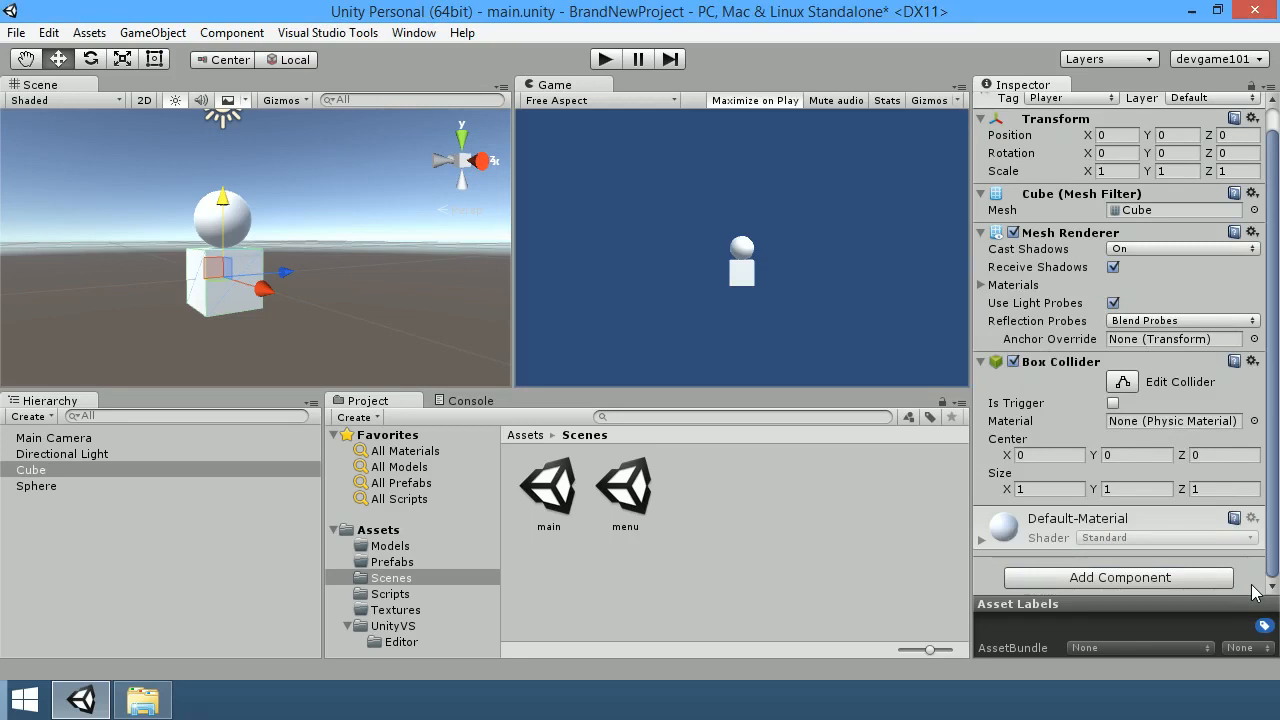
pyautogui.scroll(1, 1260, 575)
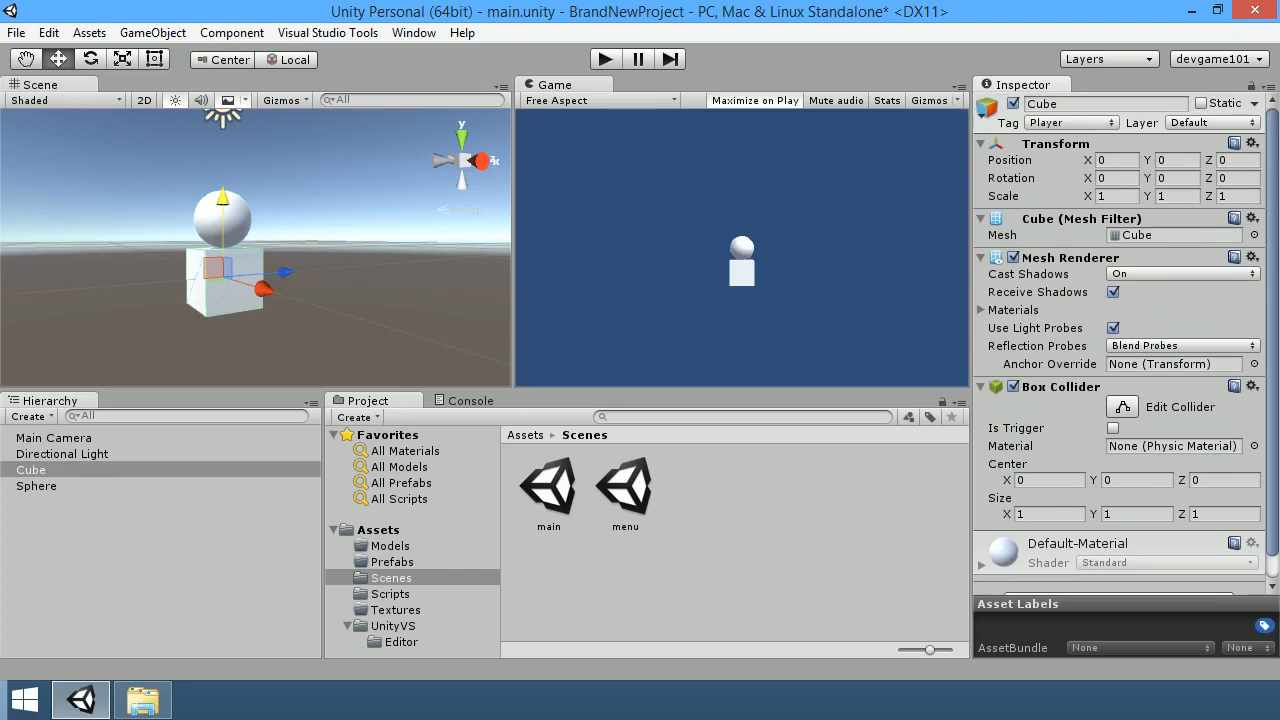
pyautogui.click(1222, 123)
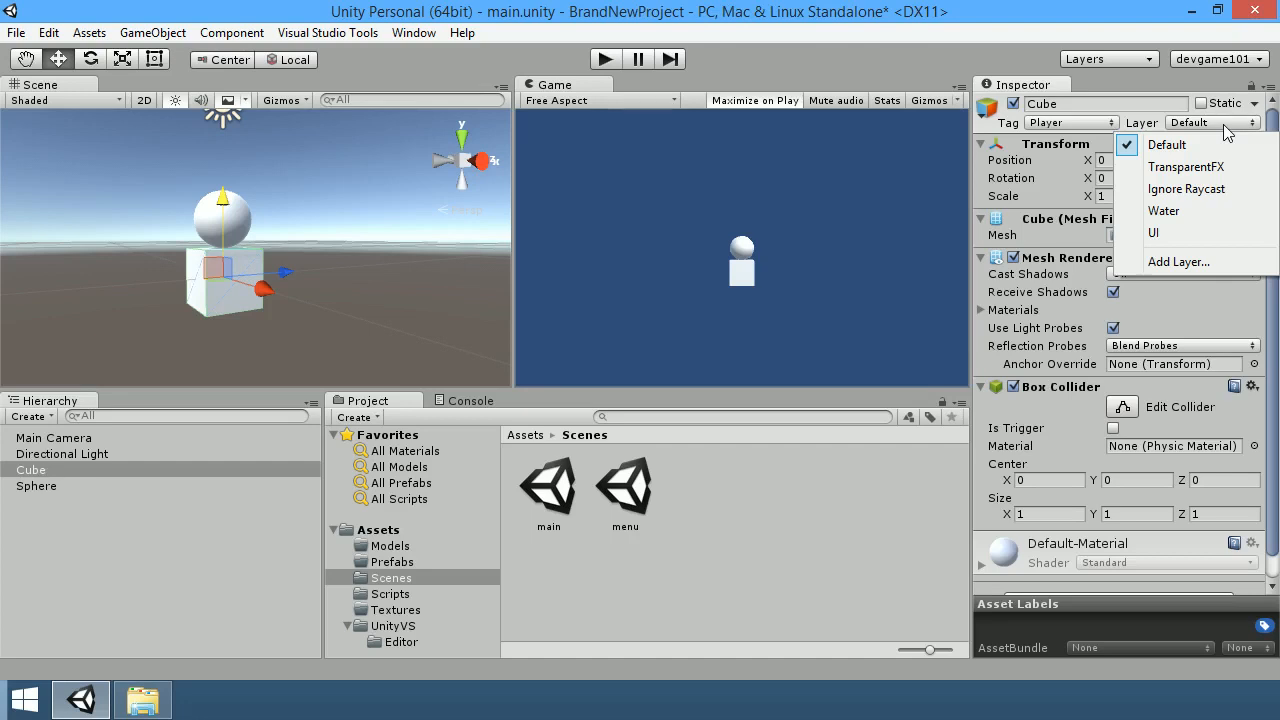
pyautogui.click(1106, 122)
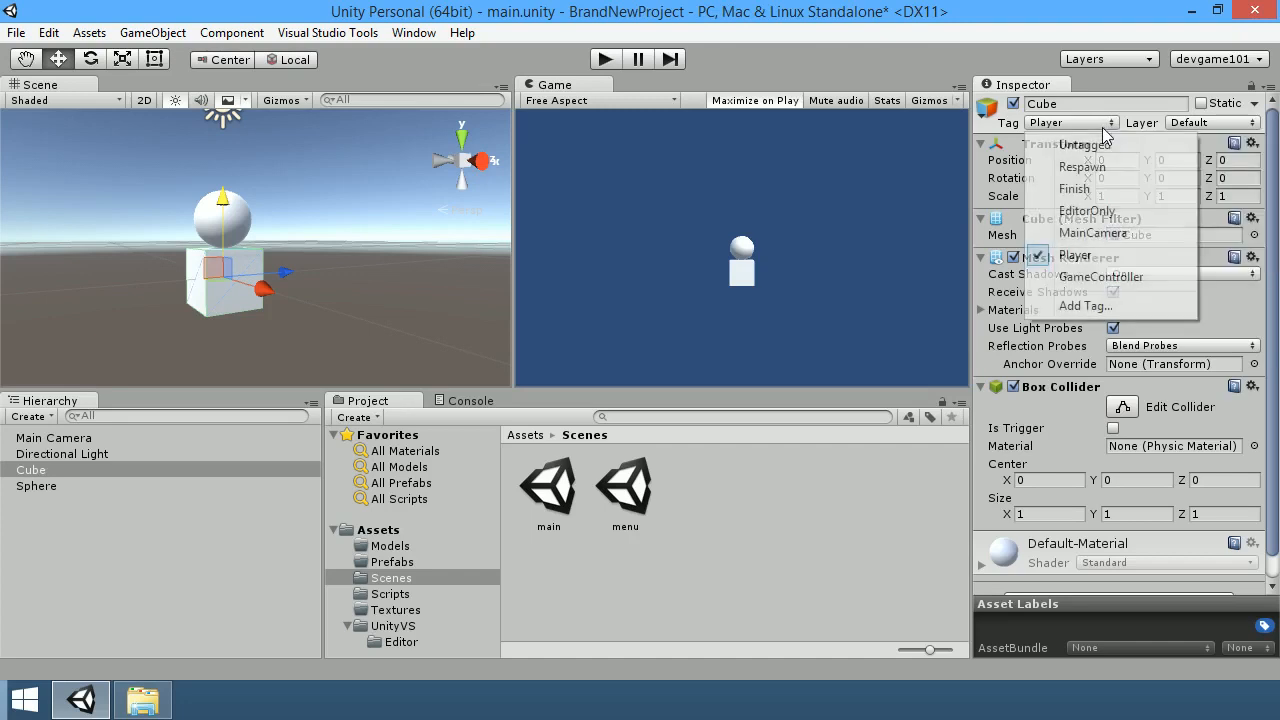
pyautogui.click(35, 472)
# Step: Set the Cube's tag to Untagged and back to Player, and compare the Cube with the Sphere
pyautogui.click(1038, 122)
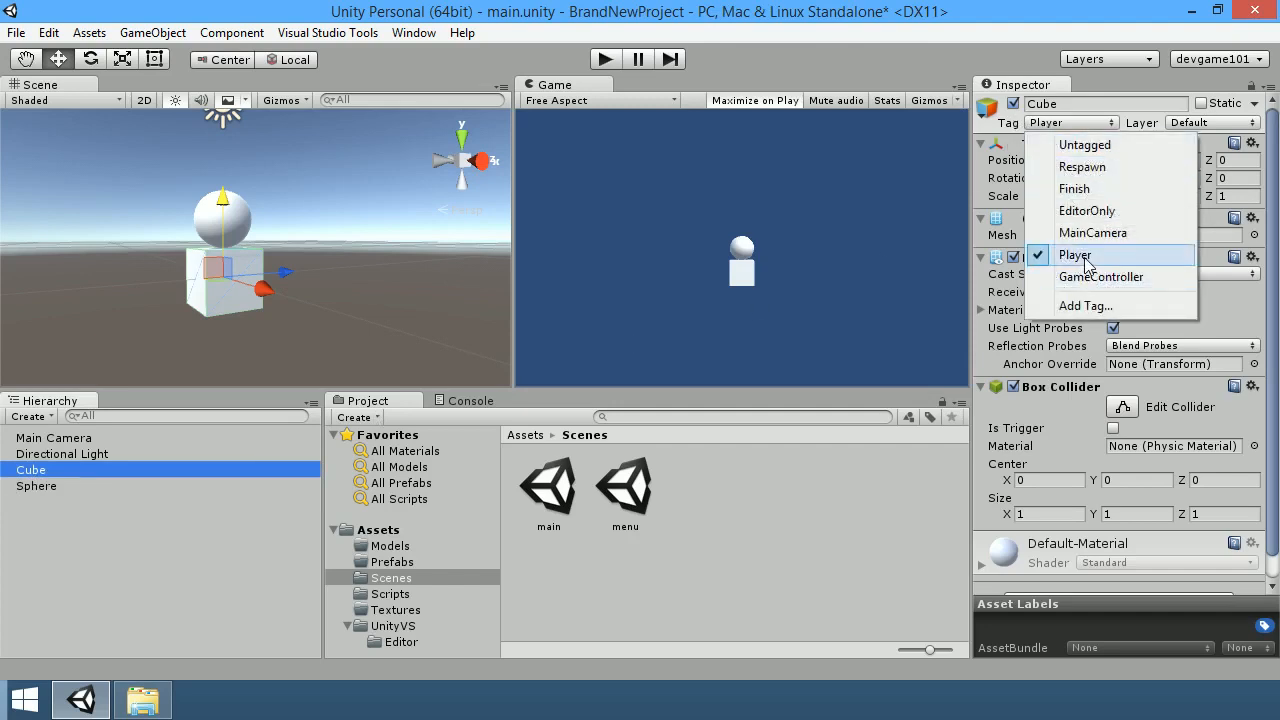
pyautogui.click(1085, 145)
pyautogui.click(1062, 124)
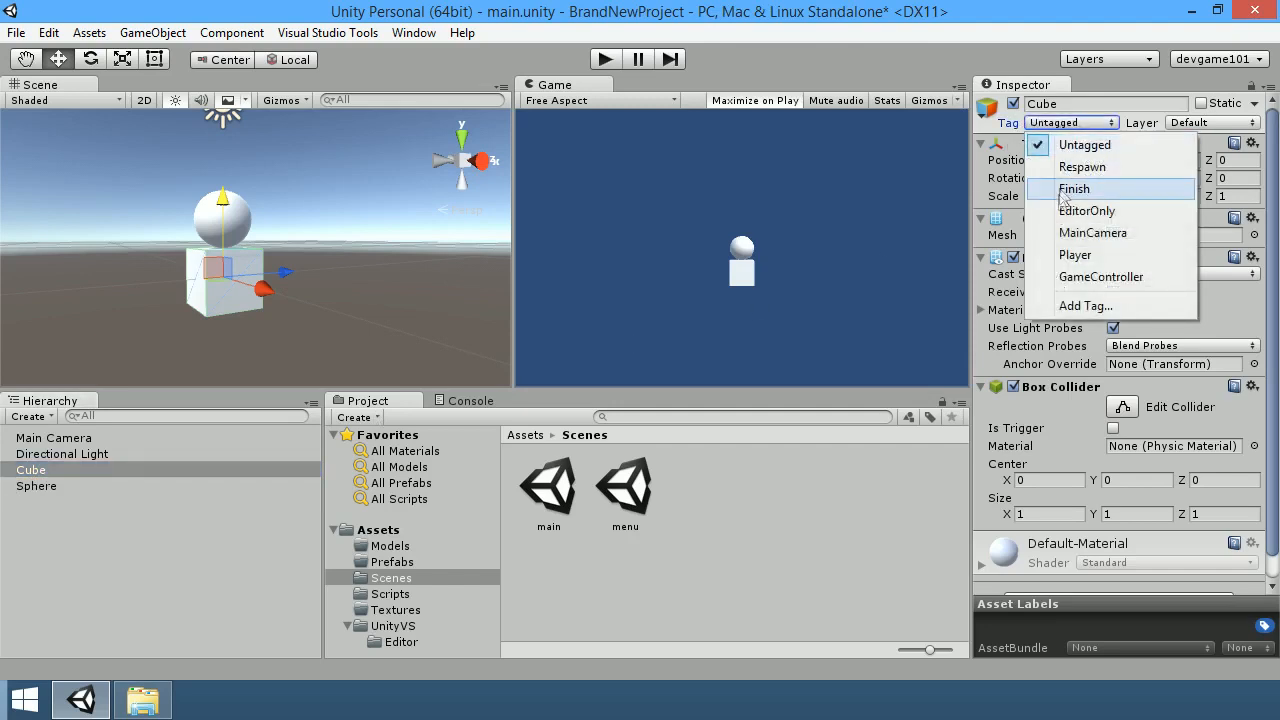
pyautogui.click(1070, 255)
pyautogui.click(46, 471)
pyautogui.click(35, 488)
pyautogui.click(36, 476)
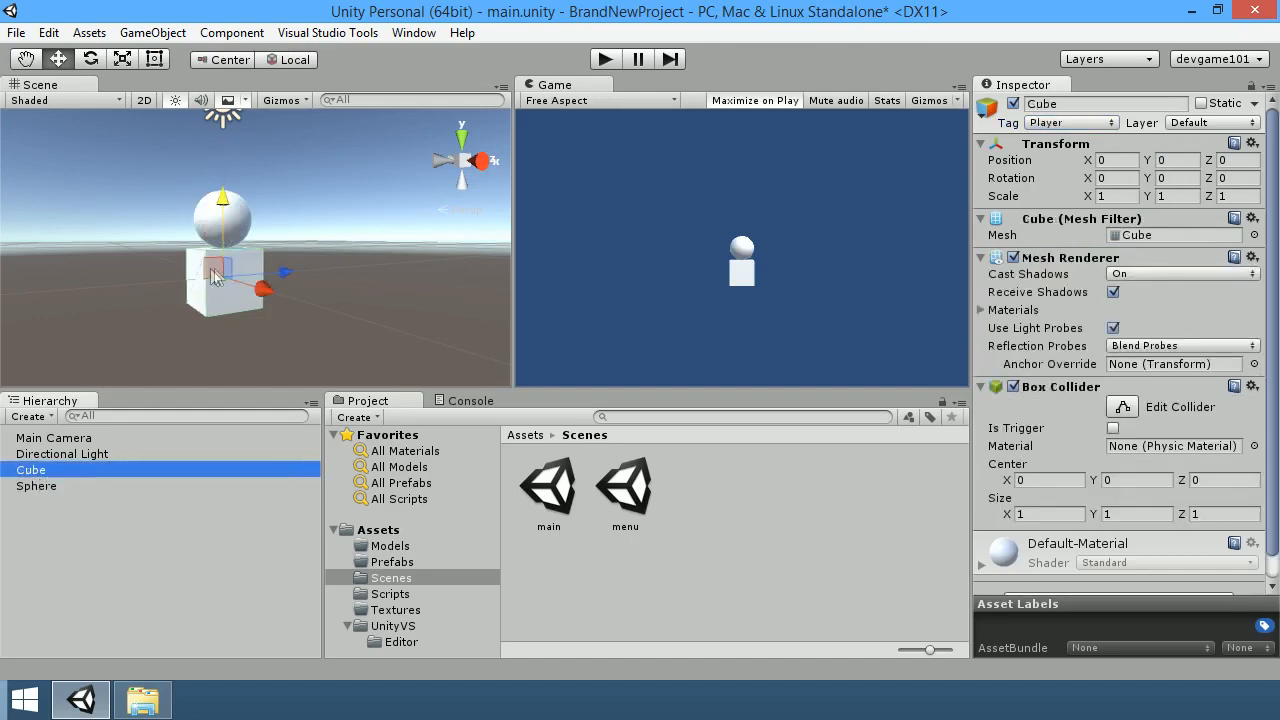
# Step: Set the Cube's tag to Respawn and return it to Player
pyautogui.click(1088, 124)
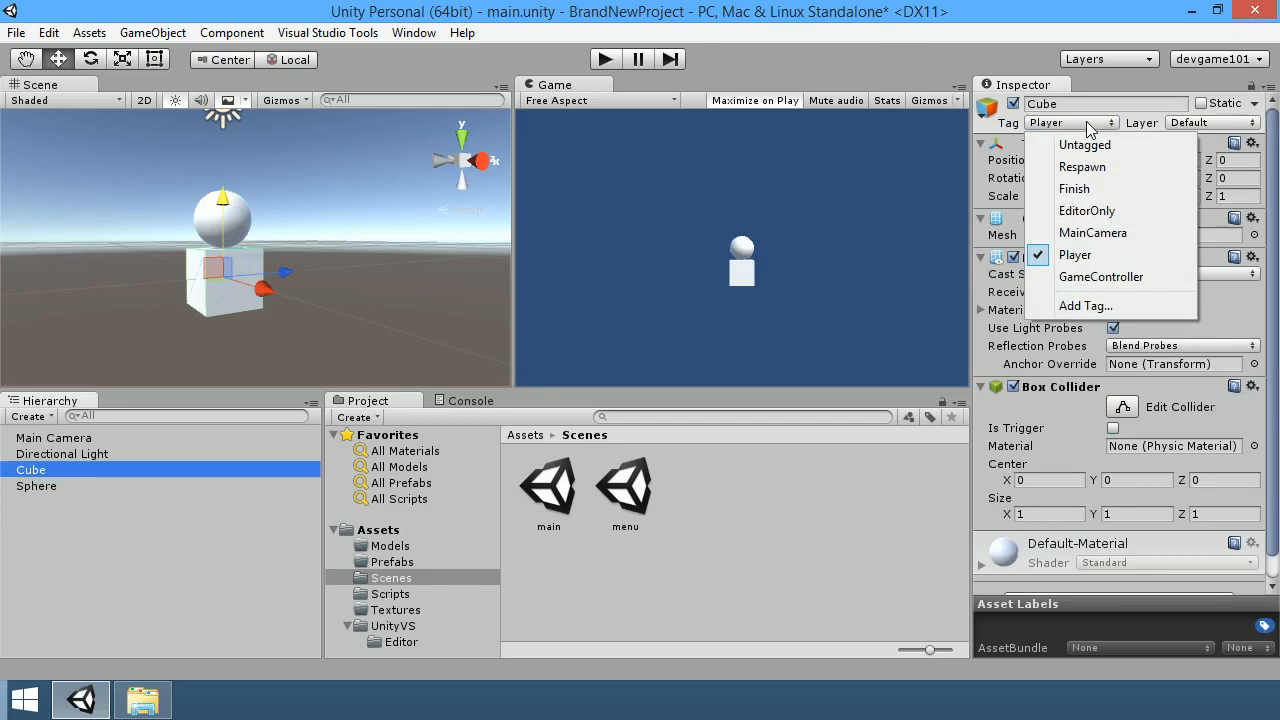
pyautogui.click(1090, 167)
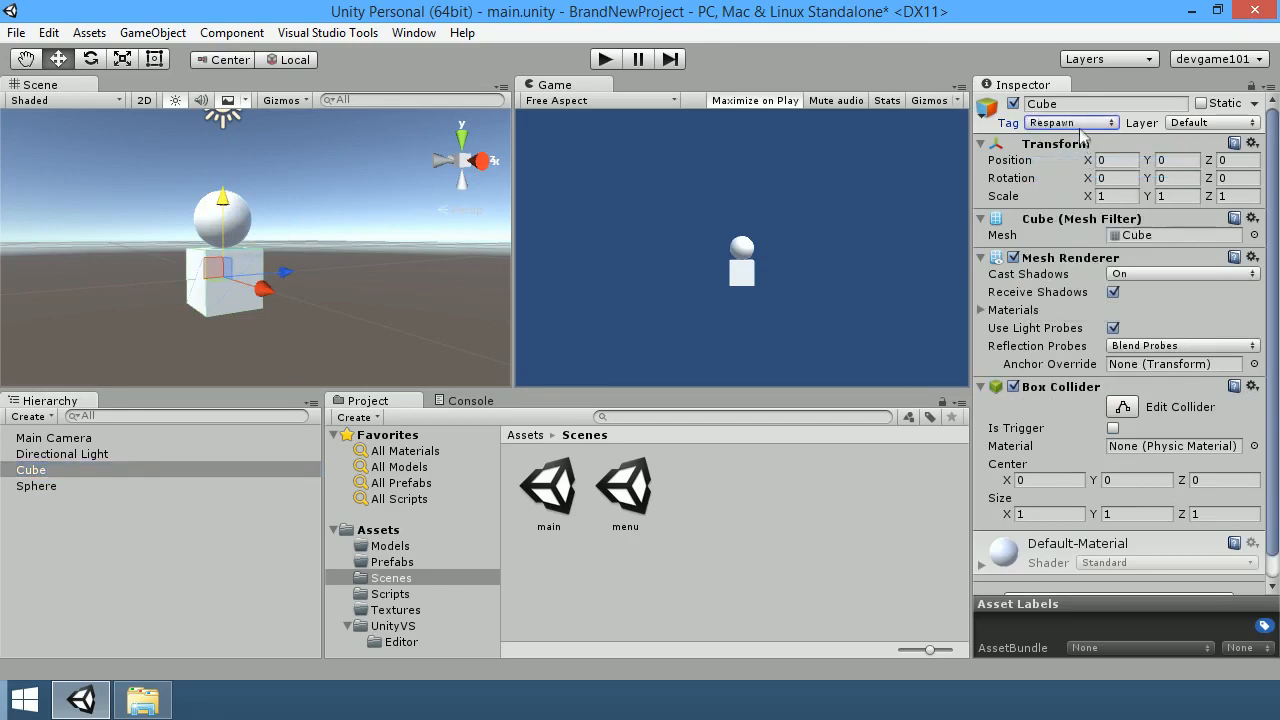
pyautogui.click(1084, 123)
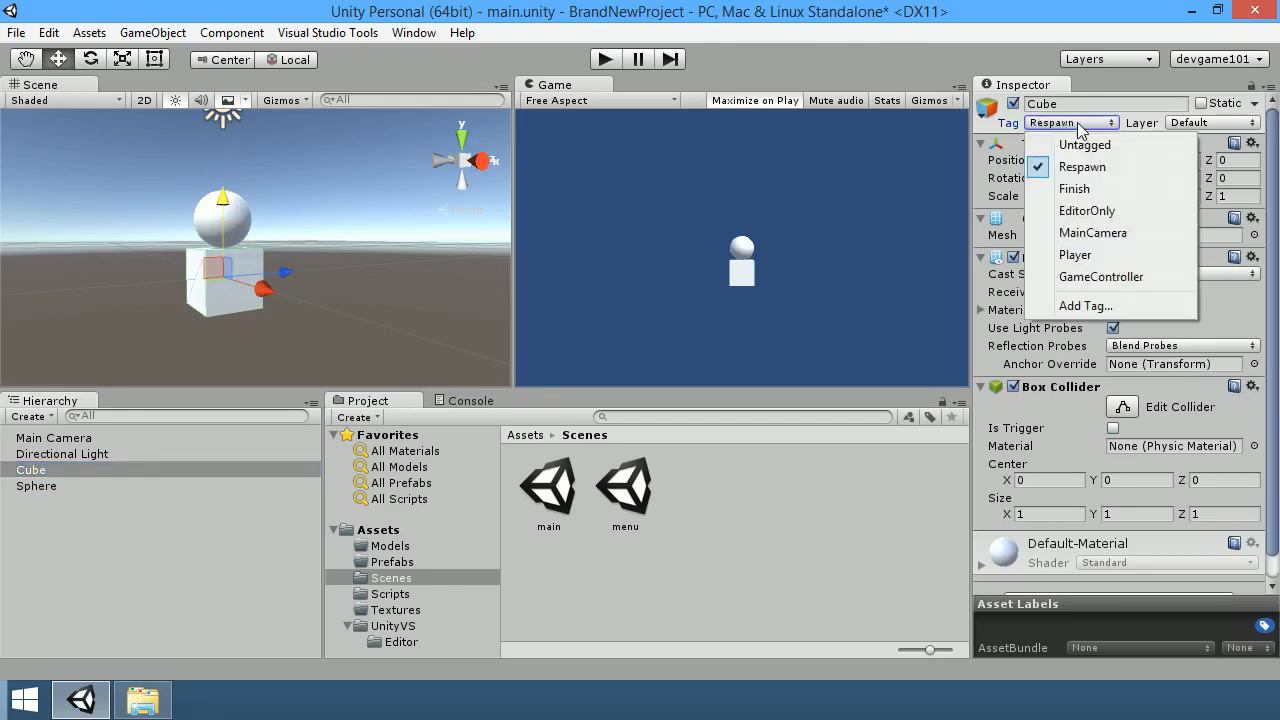
pyautogui.click(1085, 258)
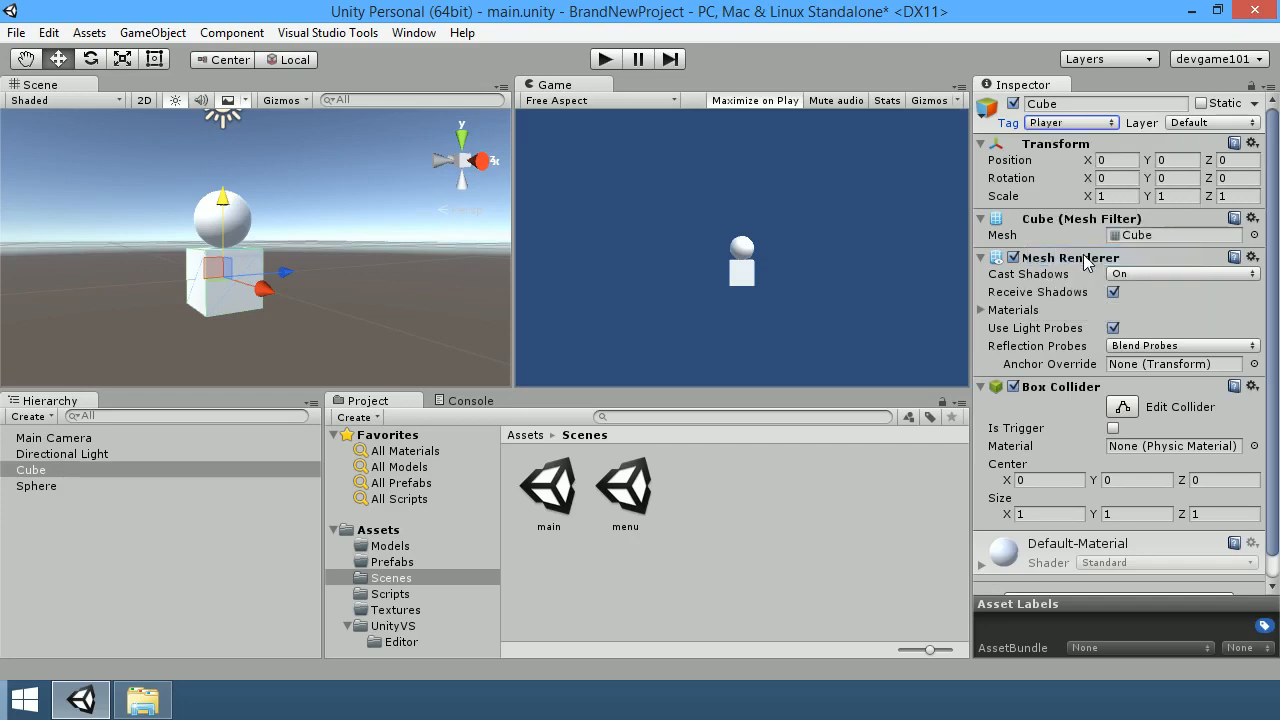
# Step: Create a new custom tag named Orb in the project's tag list, starting from the Sphere's tag options
pyautogui.click(1071, 123)
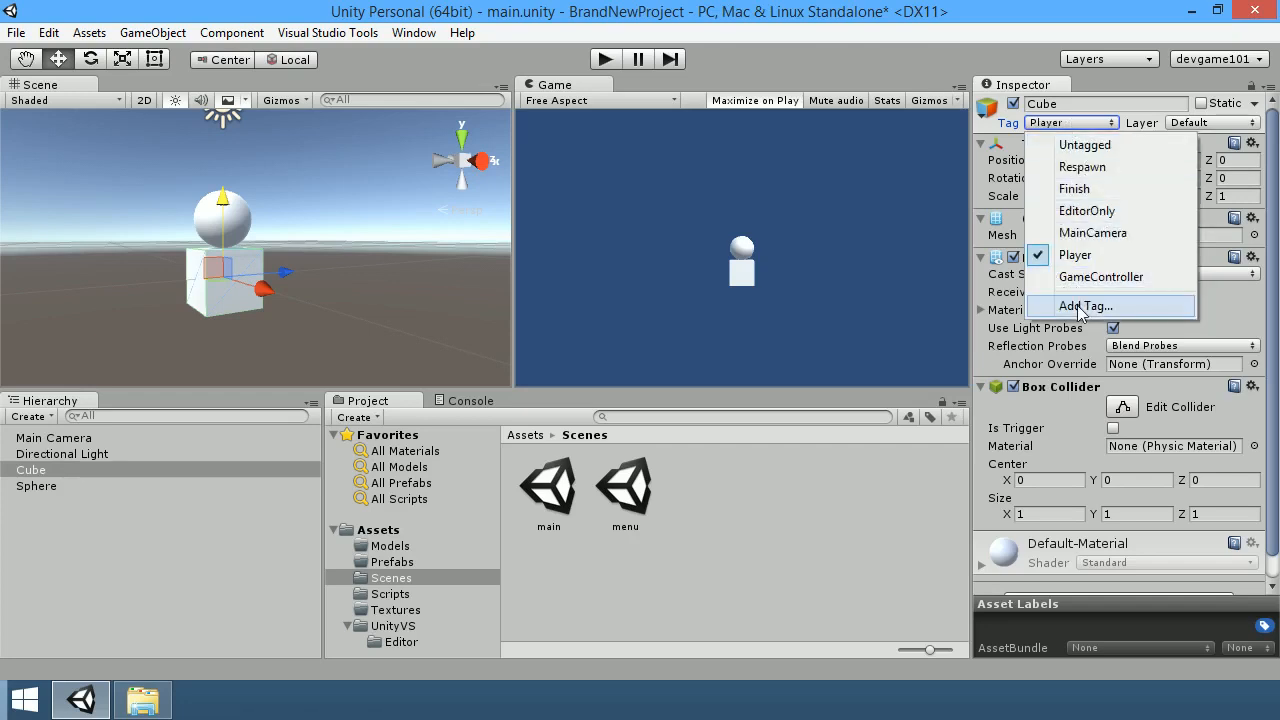
pyautogui.click(53, 485)
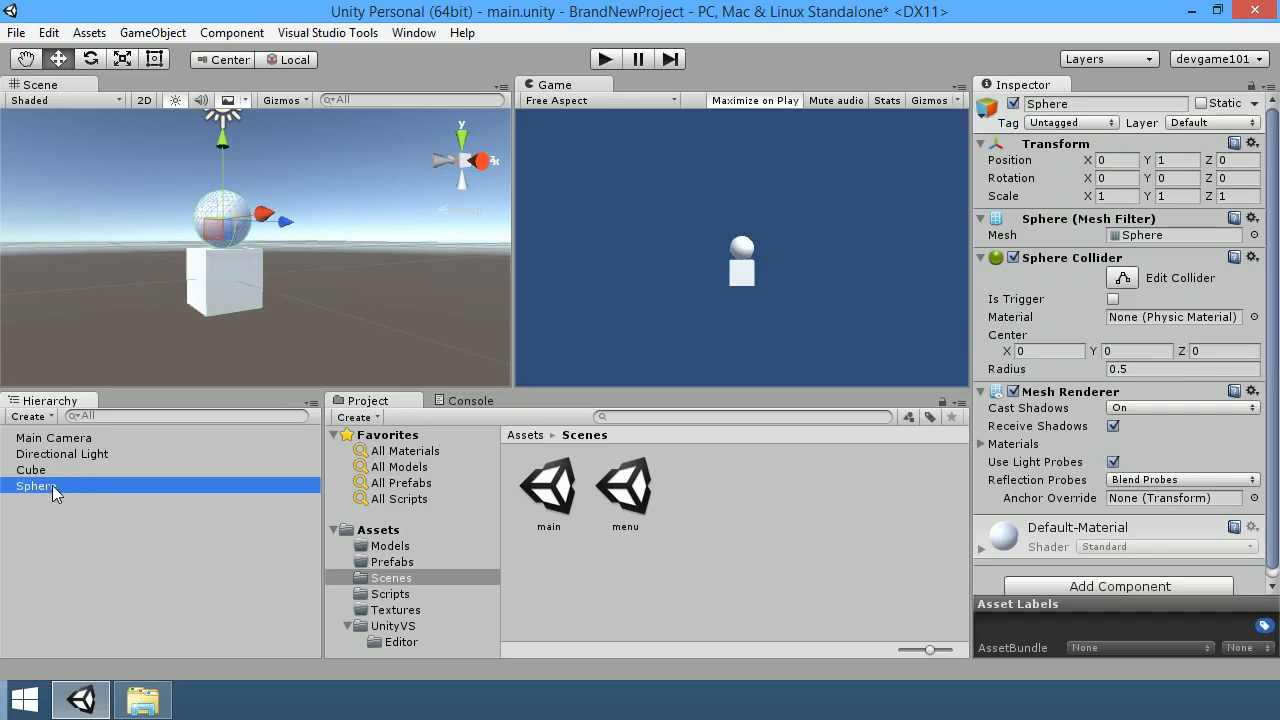
pyautogui.click(1068, 123)
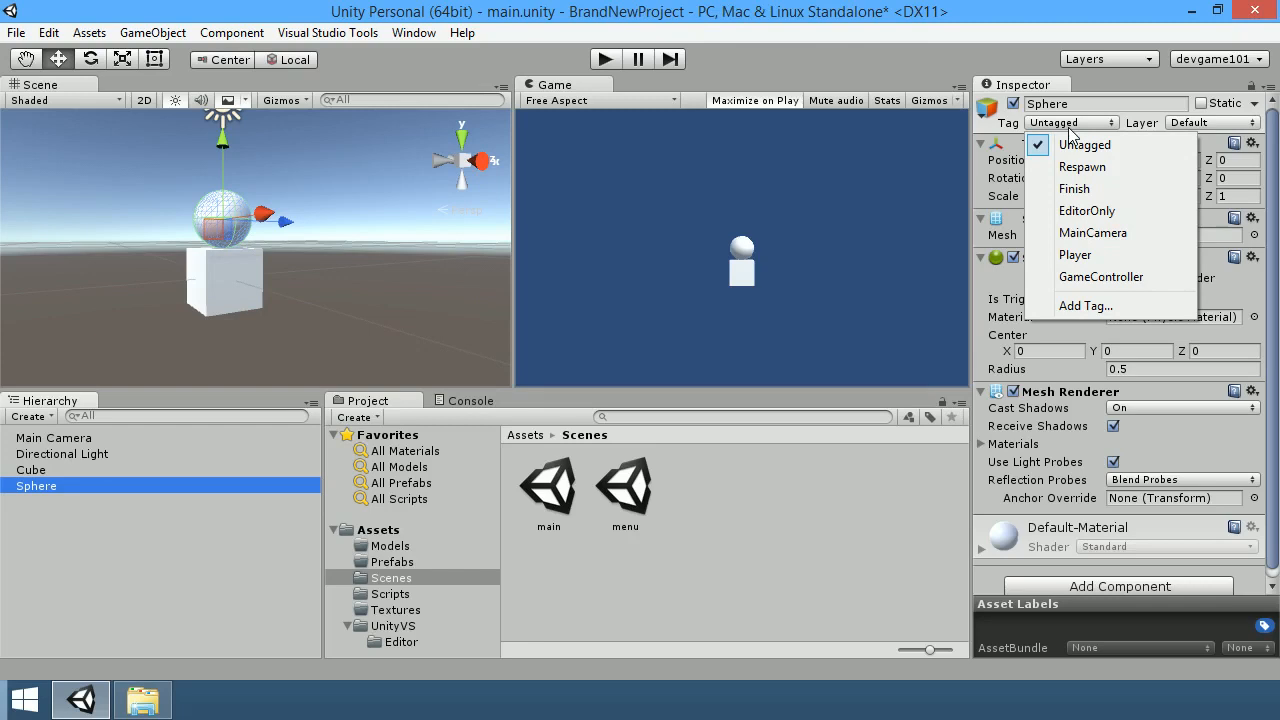
pyautogui.click(1068, 145)
pyautogui.click(1068, 122)
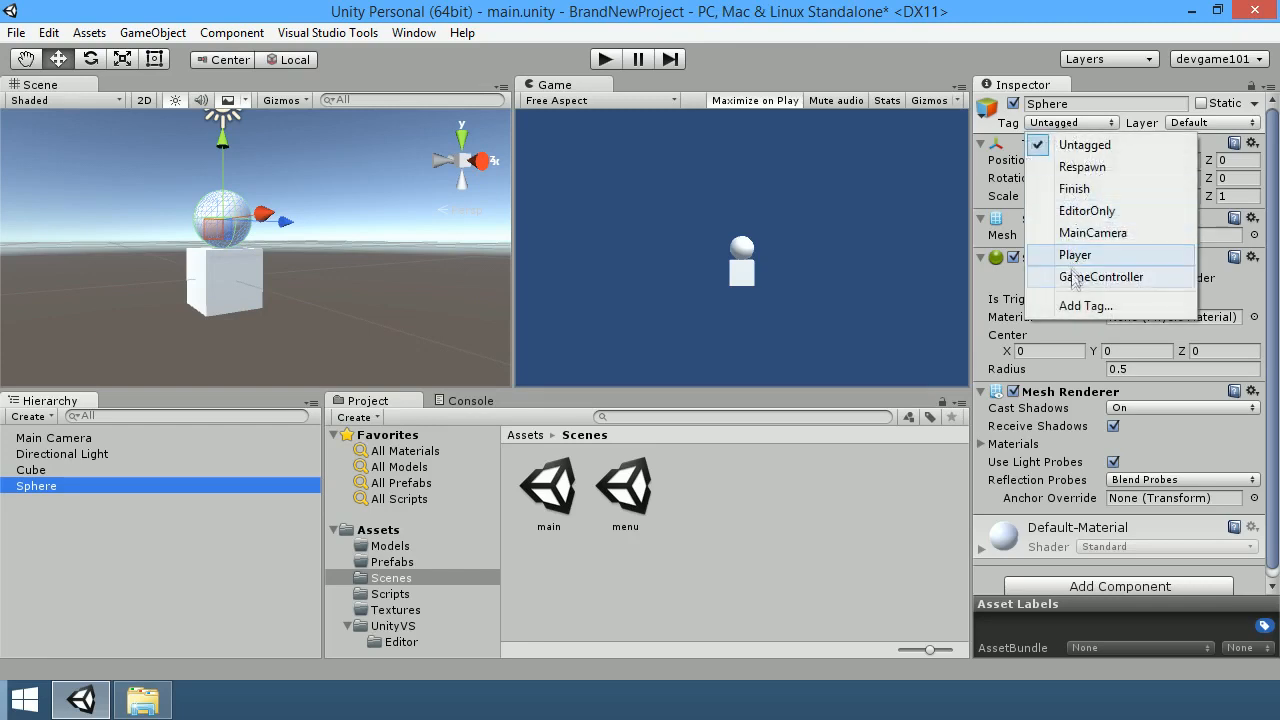
pyautogui.click(1088, 306)
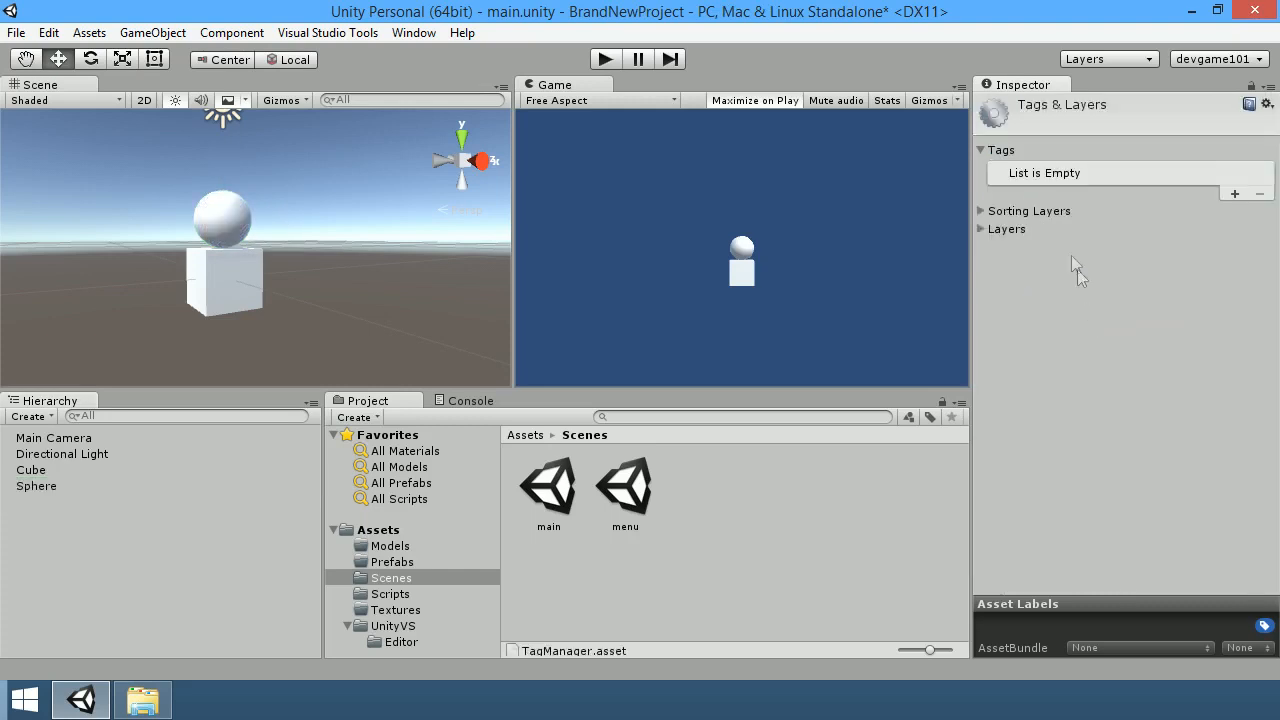
pyautogui.click(1234, 194)
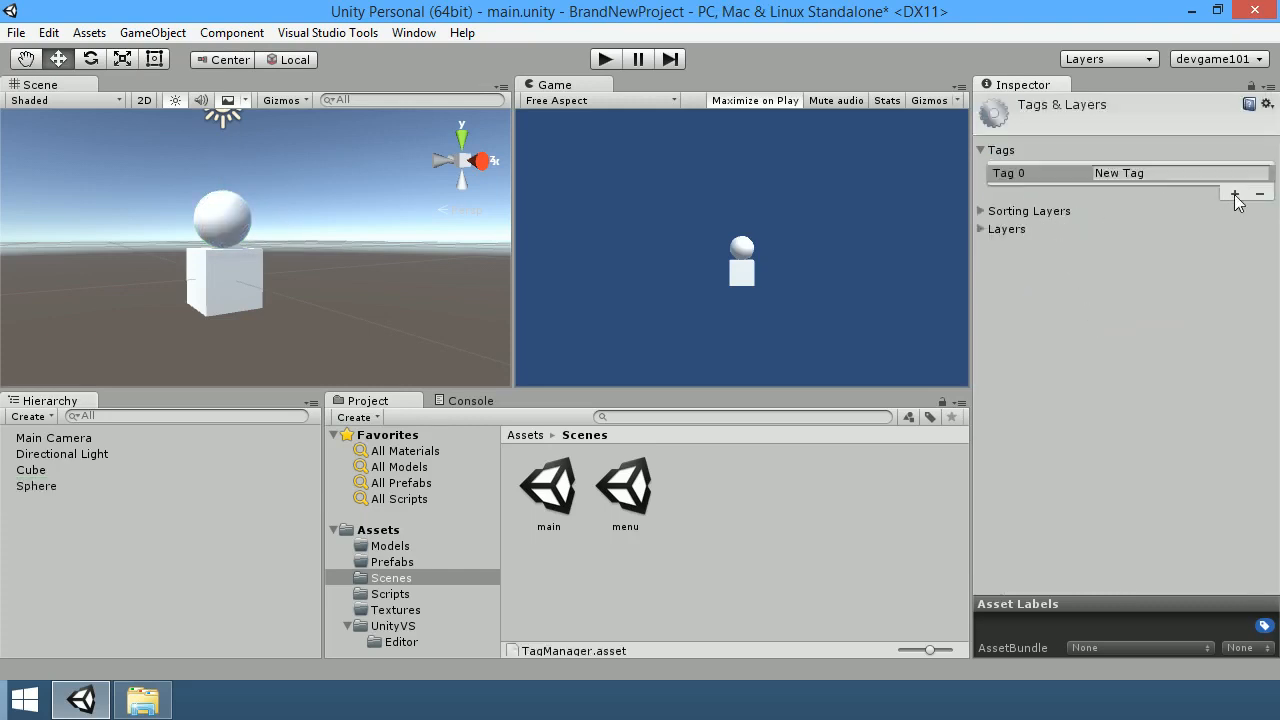
pyautogui.click(1200, 176)
pyautogui.write('Orb')
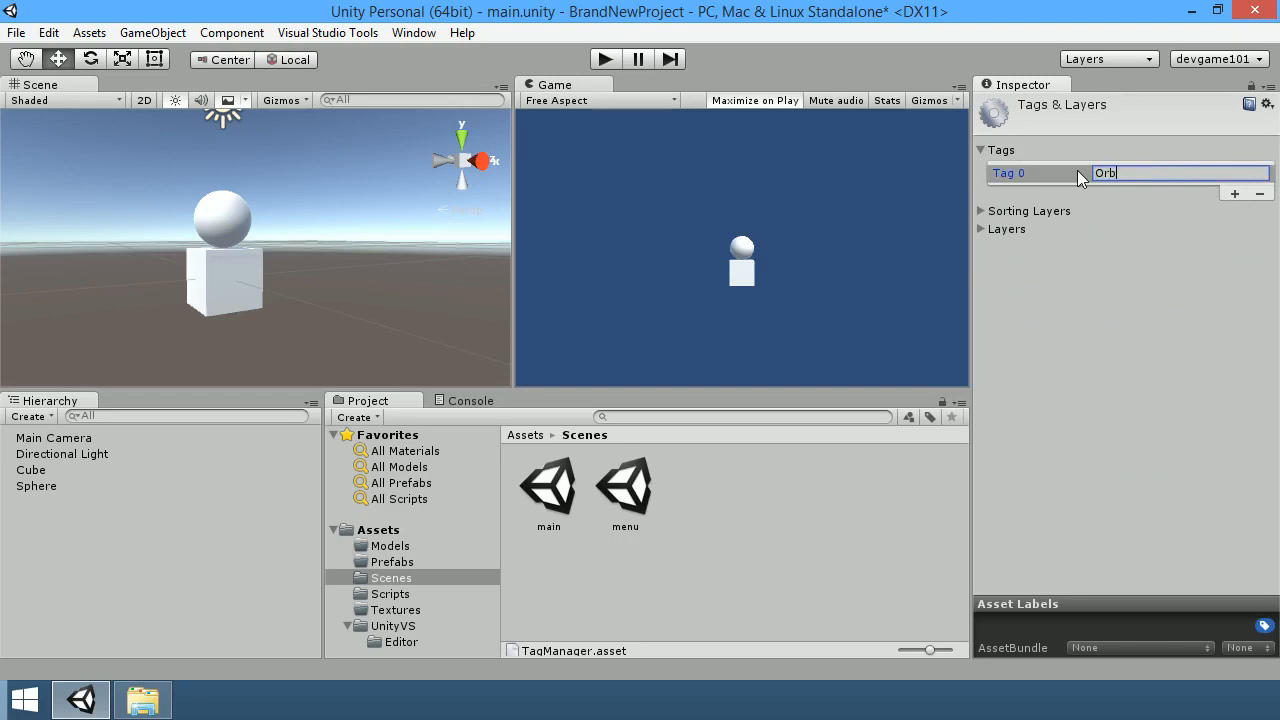
pyautogui.press('Return')
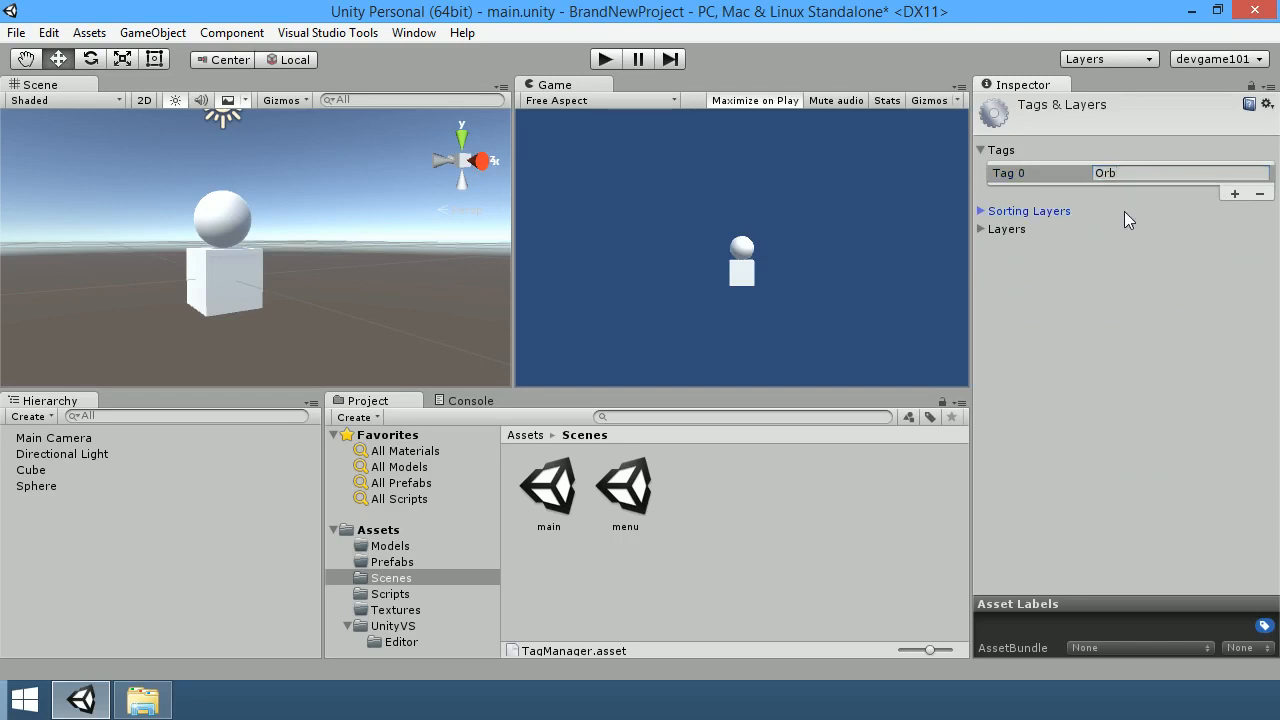
# Step: Assign the custom Orb tag to the Sphere and keep the Sphere selected
pyautogui.click(42, 486)
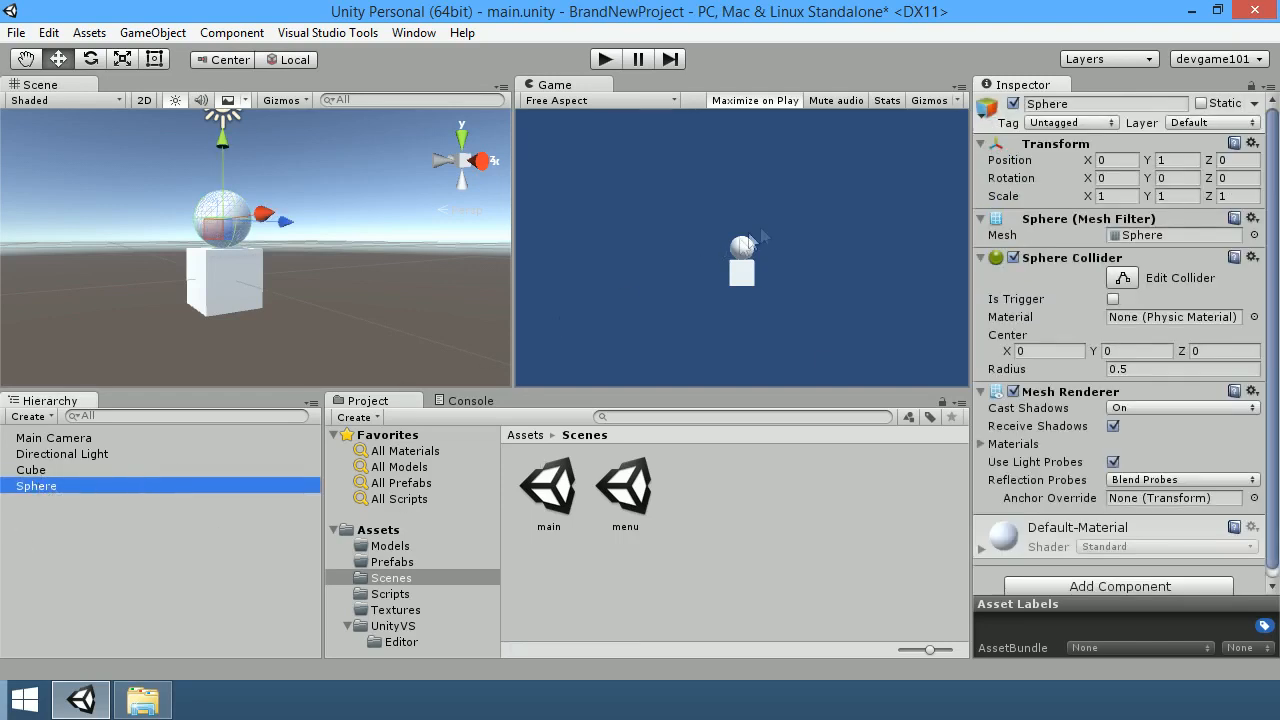
pyautogui.click(1066, 122)
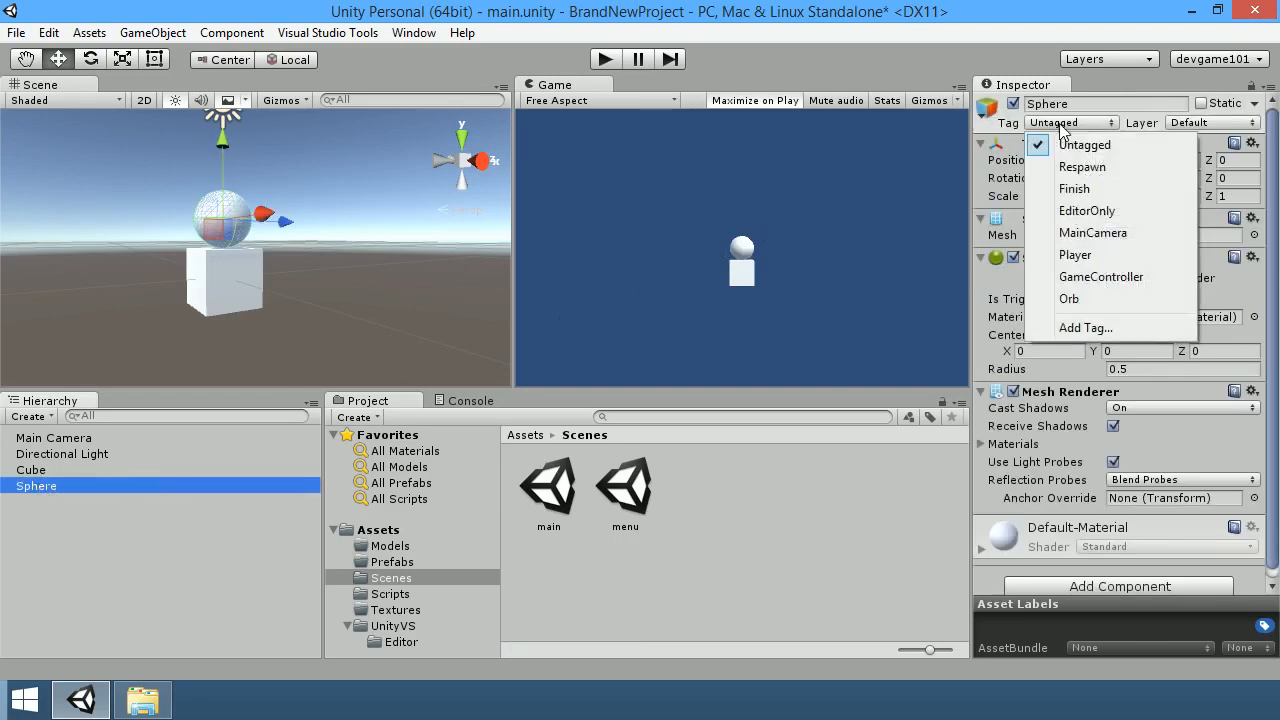
pyautogui.click(1068, 299)
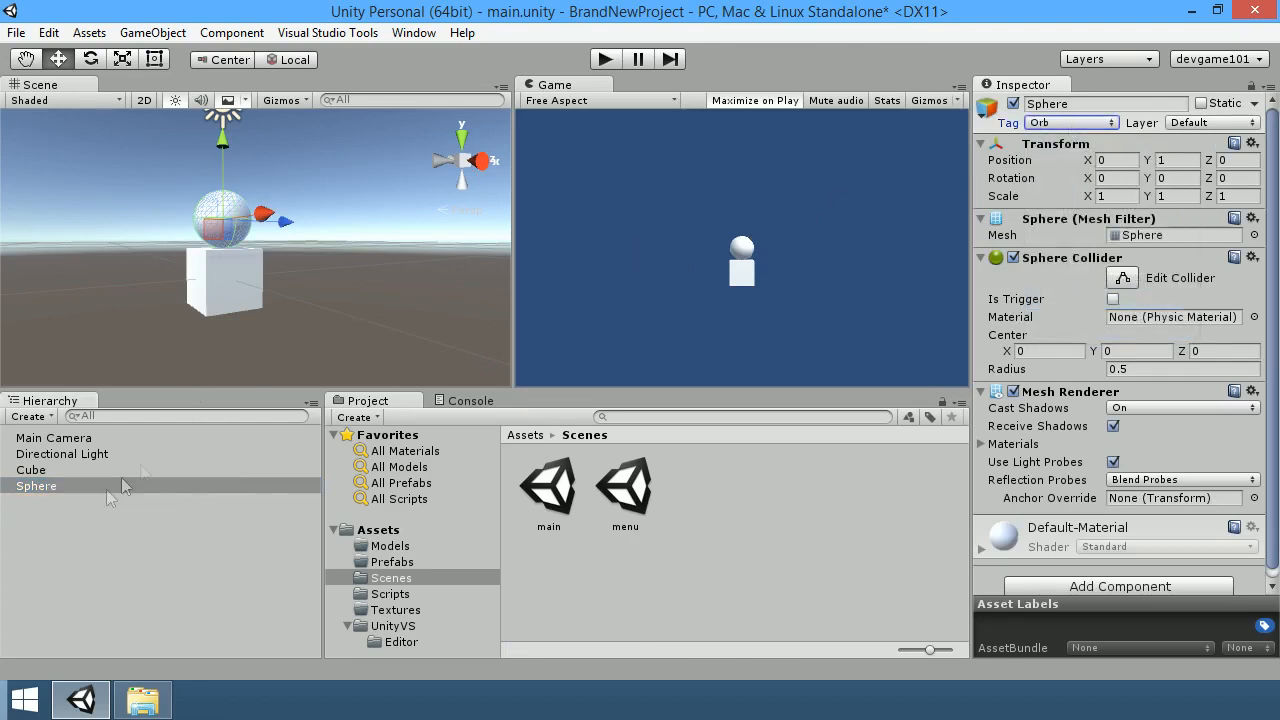
pyautogui.click(38, 492)
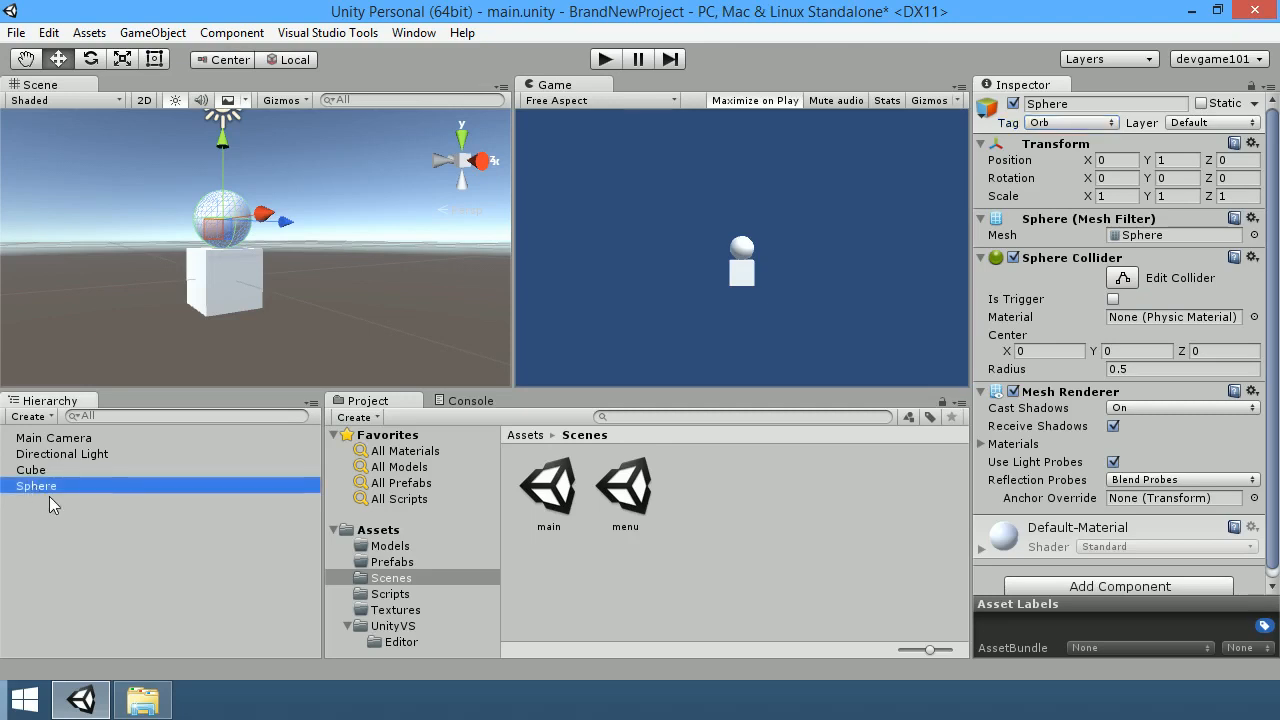